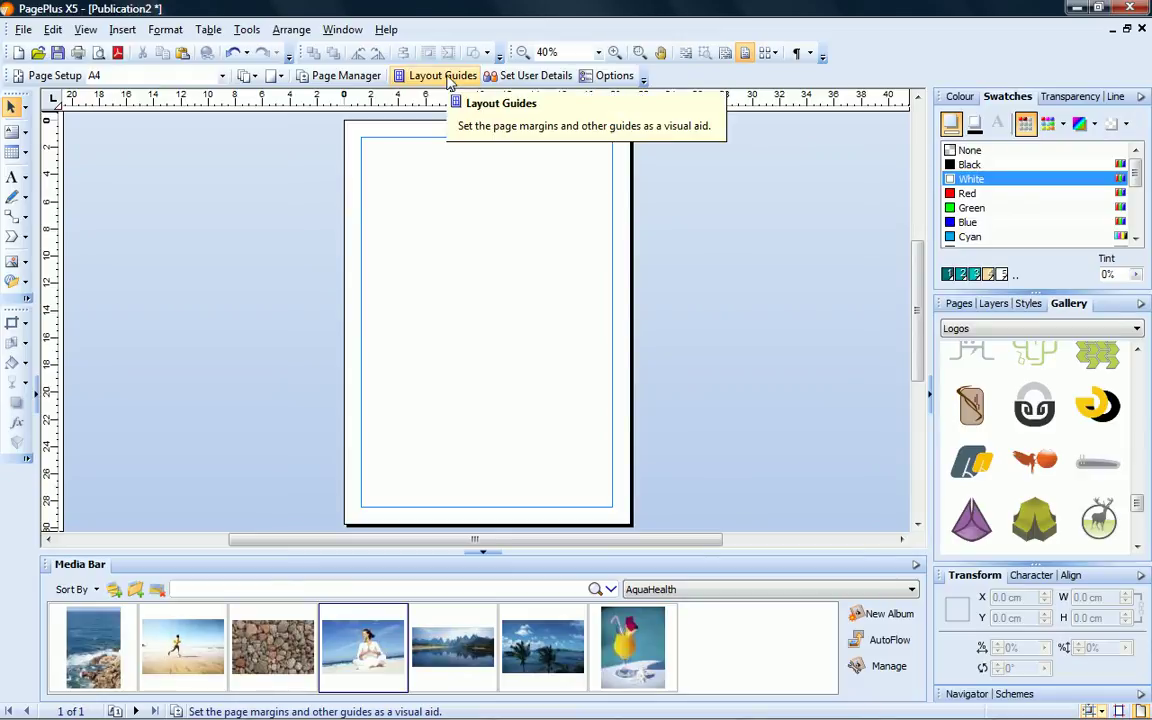
- Set the layout guides to 5 rows and 5 columns with 0.3 cm row and column gaps
click(449, 81)
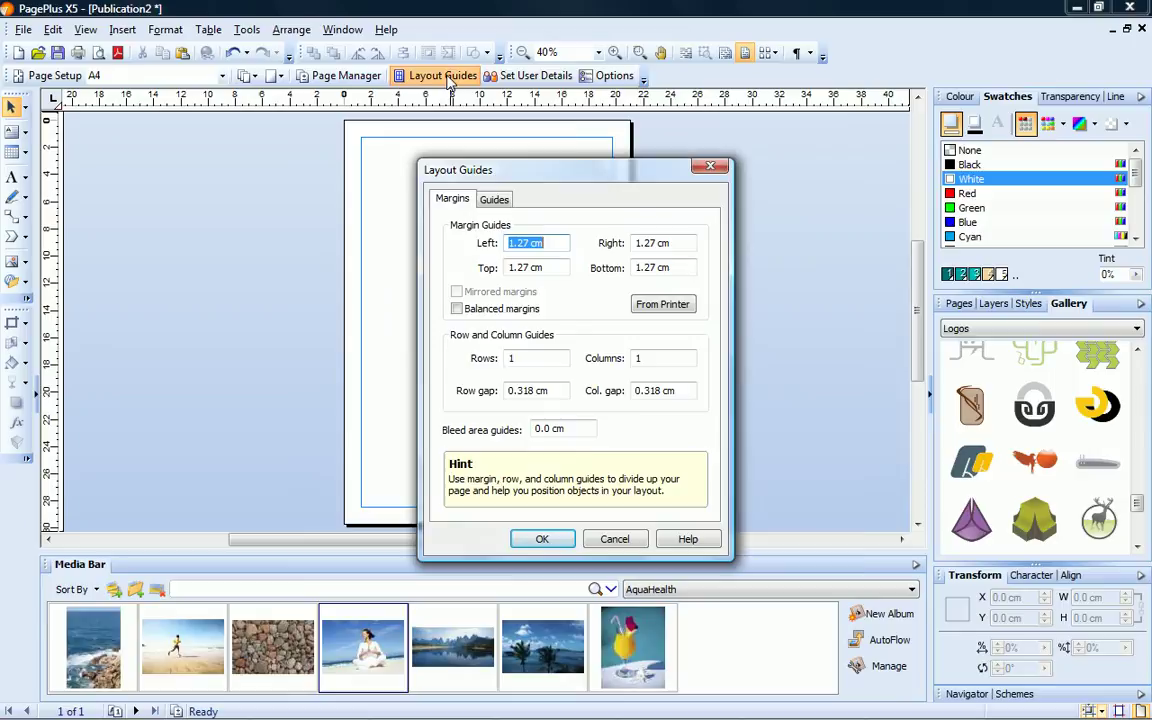
double_click(513, 358)
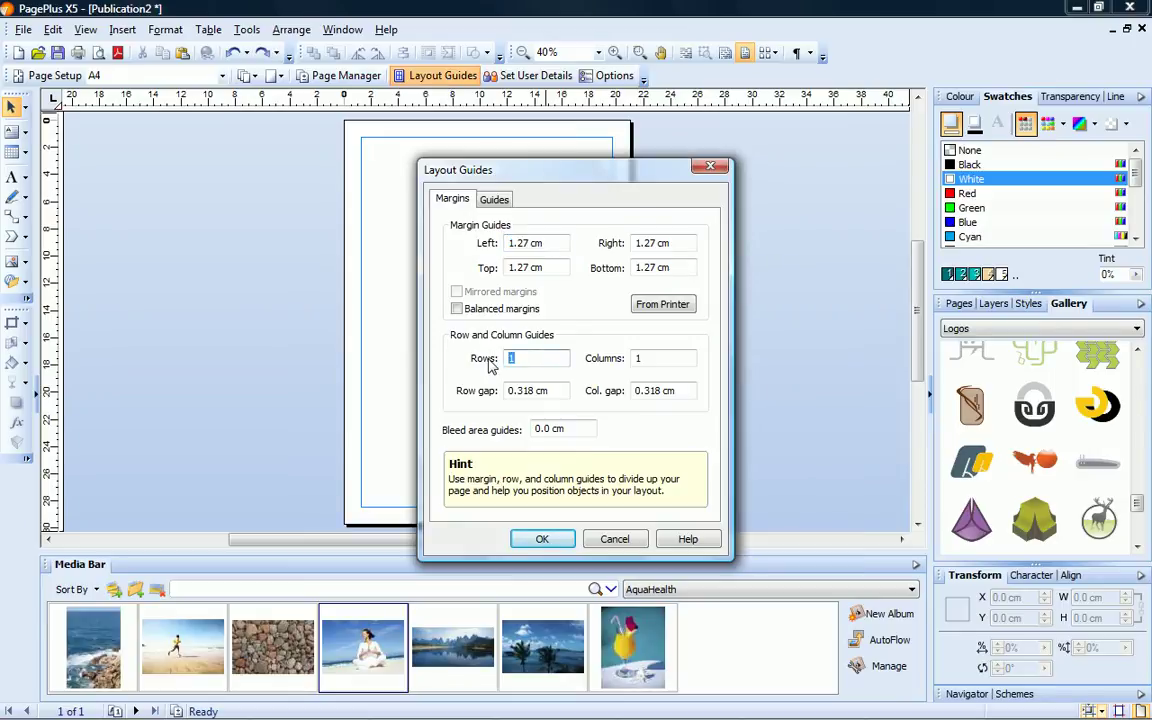
text(5)
double_click(650, 358)
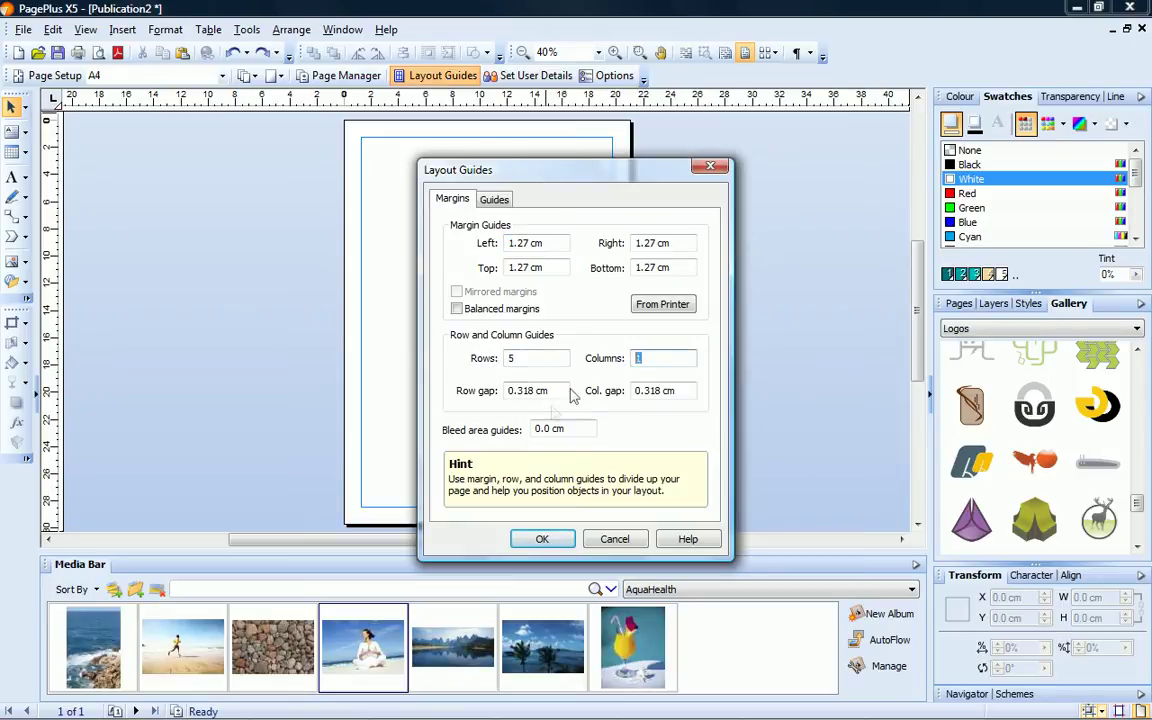
text(5)
double_click(530, 391)
text(.)
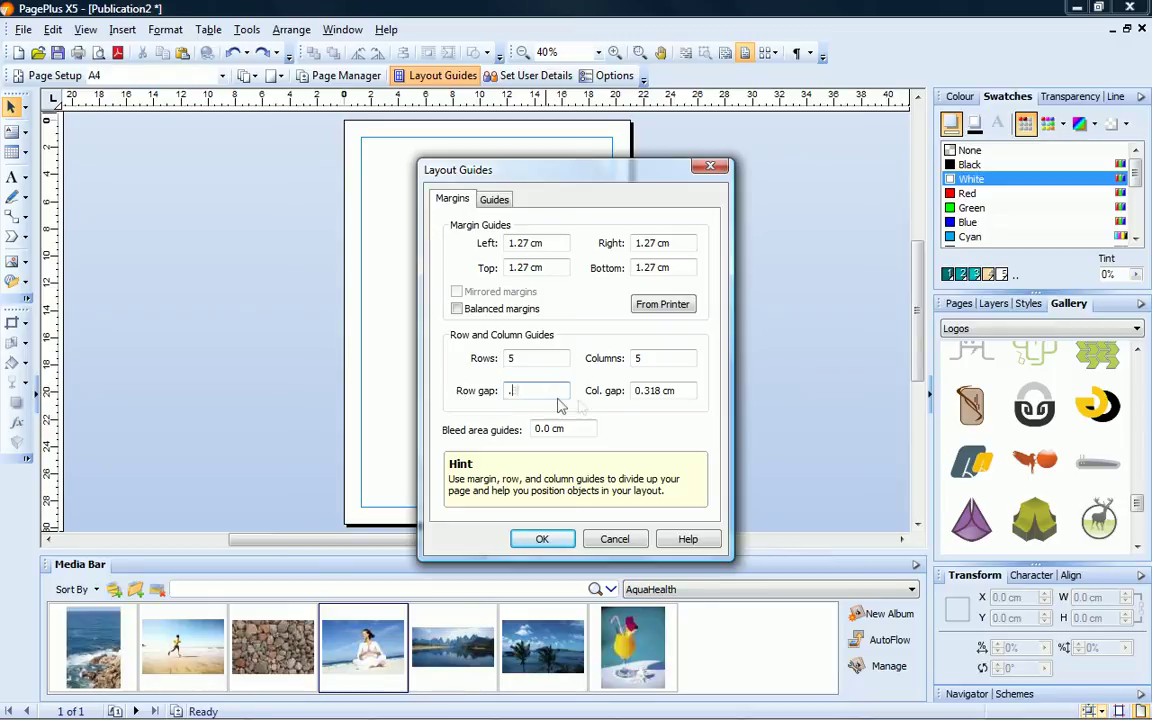
text(3)
double_click(670, 391)
text(.3)
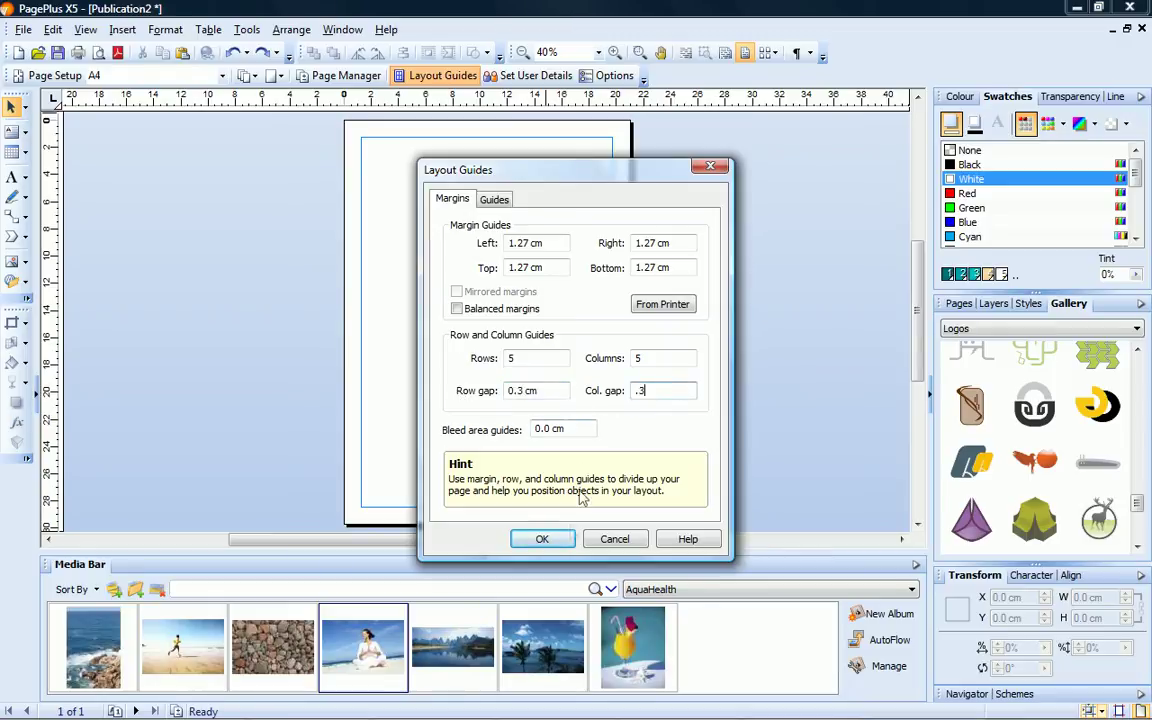
click(542, 539)
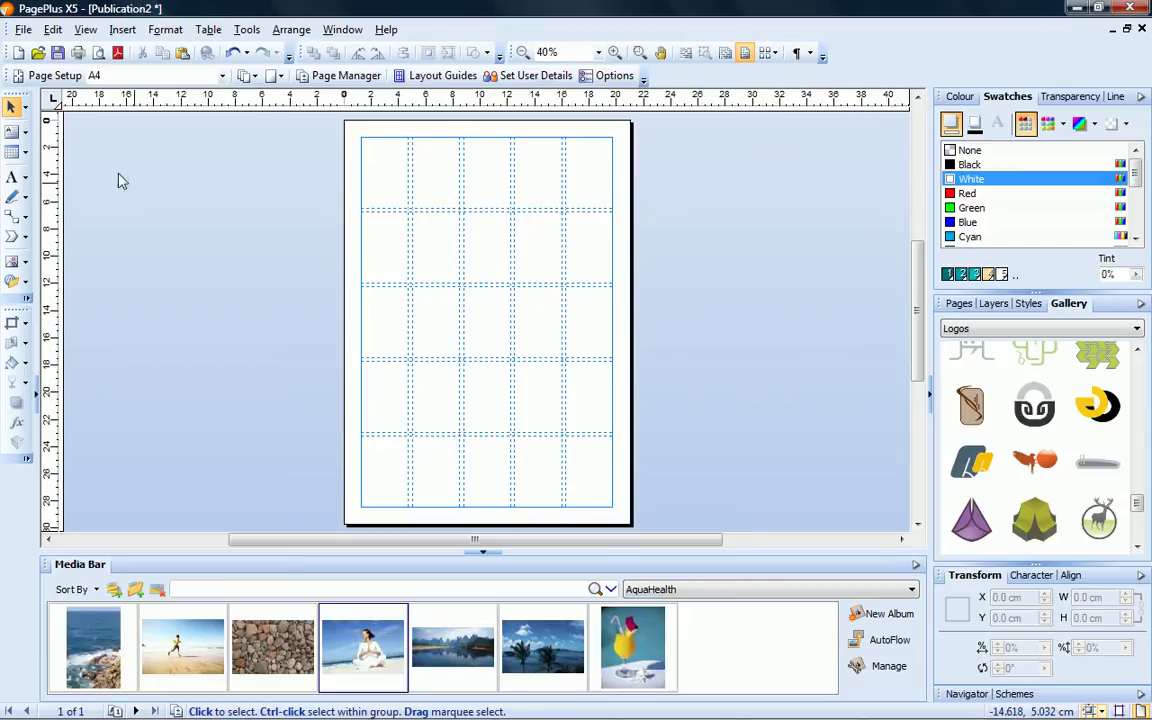
- Draw a standard text frame over the lower three grid rows and fill it with placeholder text
click(26, 133)
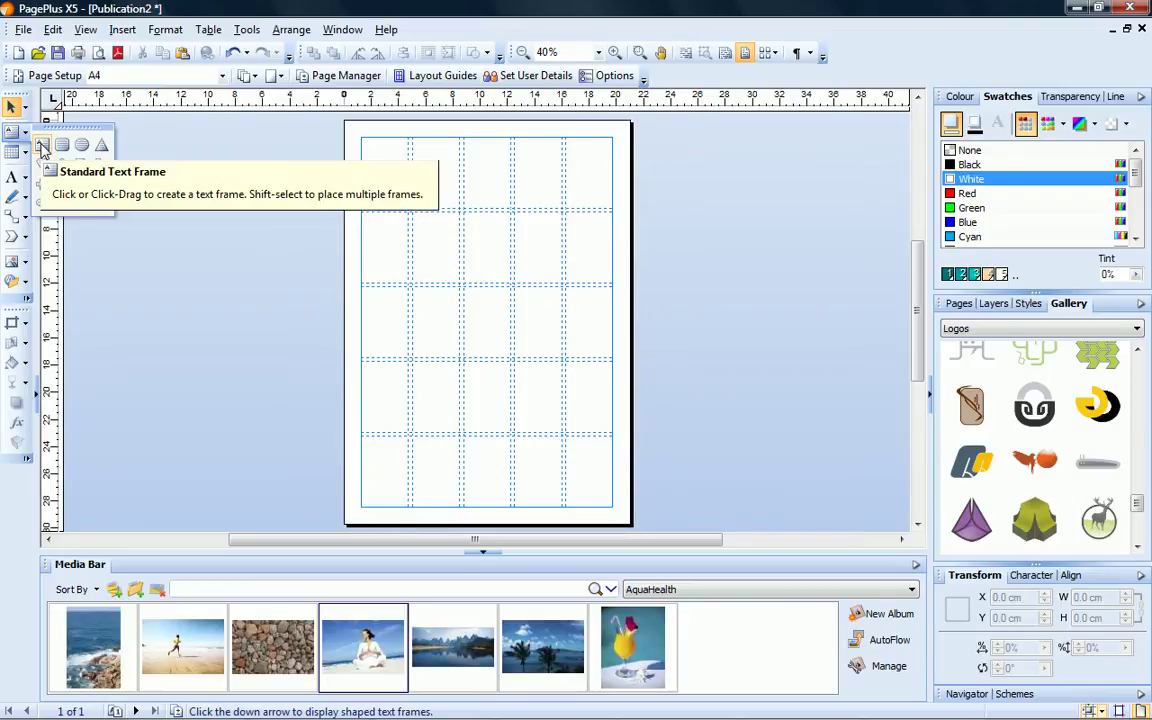
click(42, 147)
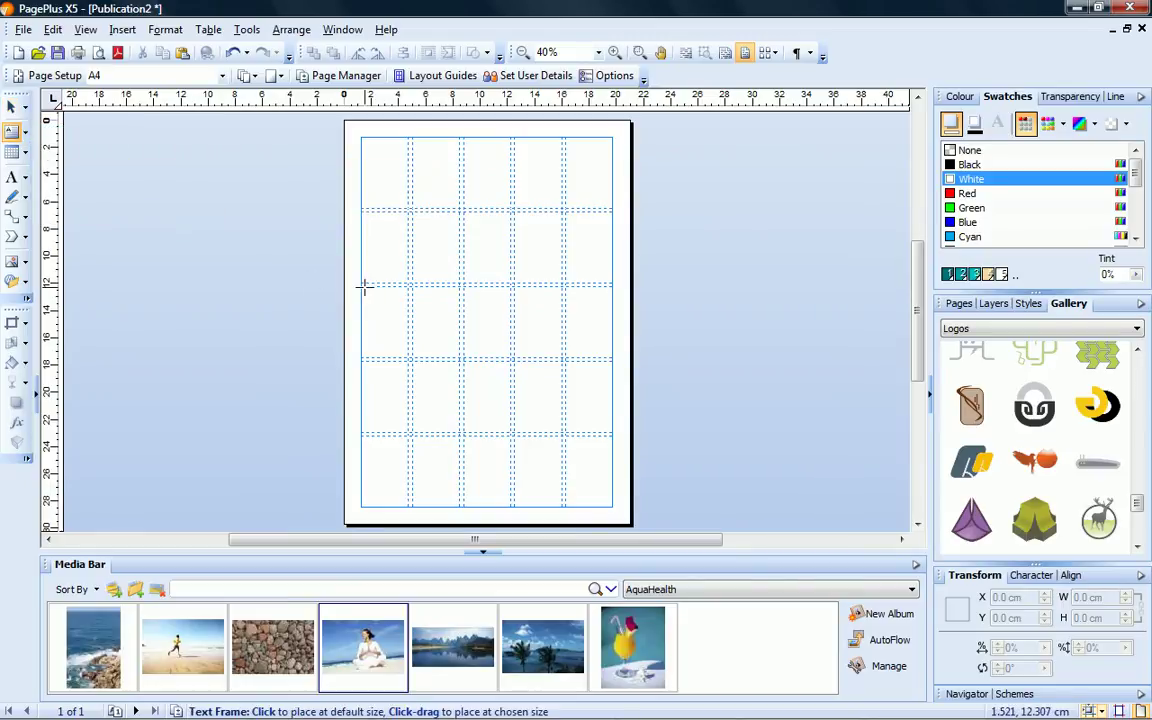
drag(360, 287, 608, 505)
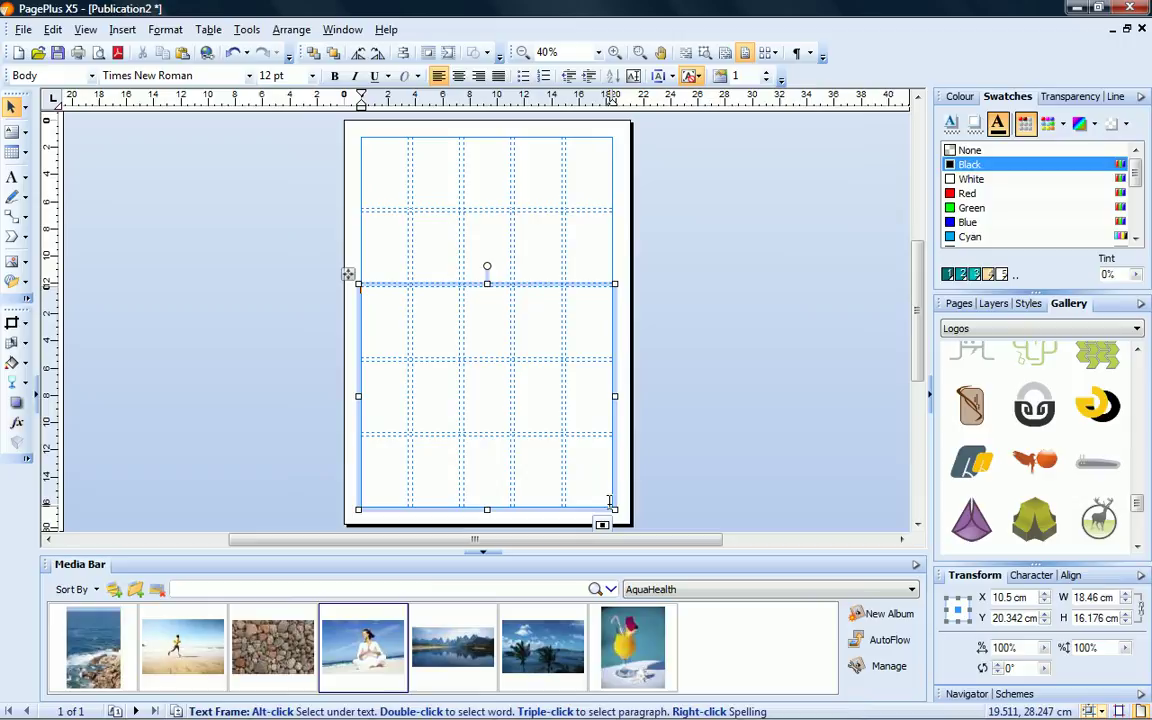
click(121, 30)
click(193, 371)
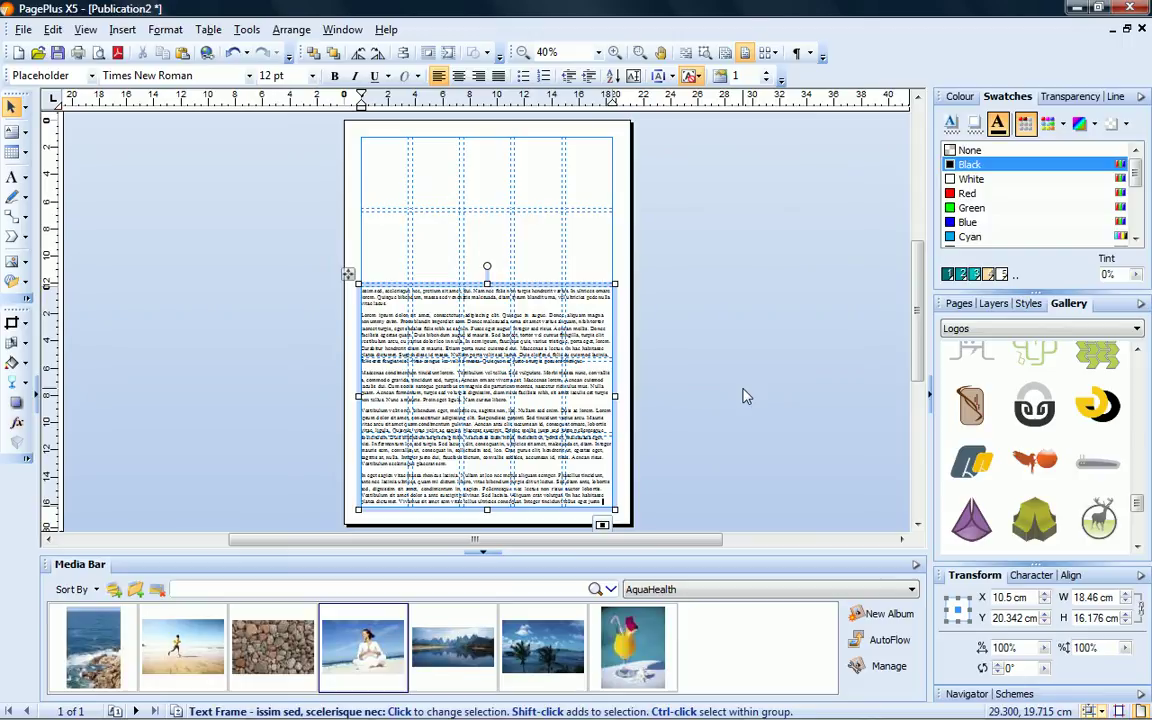
- Give the text frame 2 columns and move its left edge to the second column guide
click(768, 74)
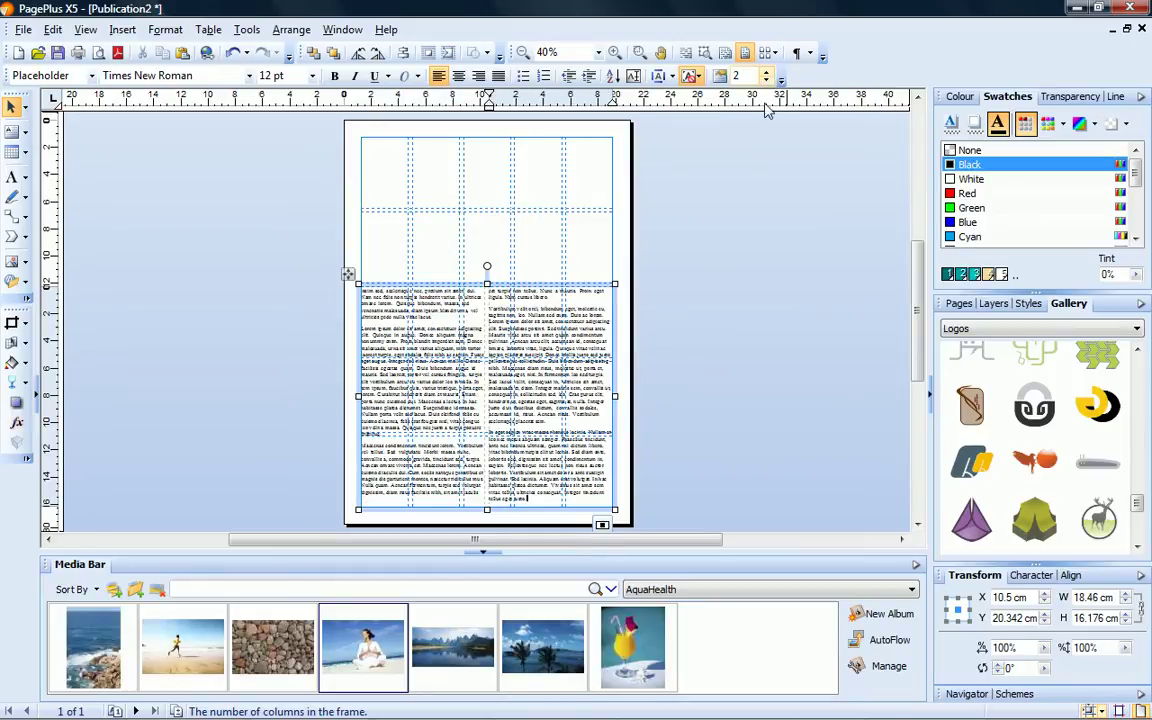
drag(357, 396, 409, 396)
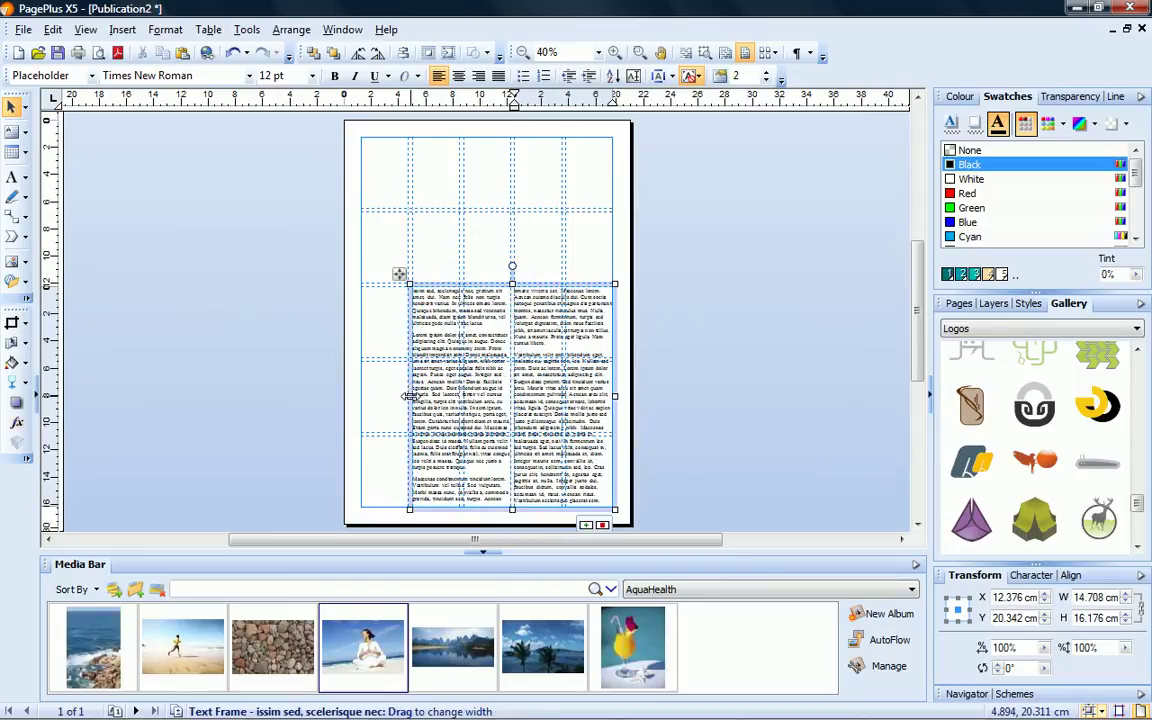
click(685, 396)
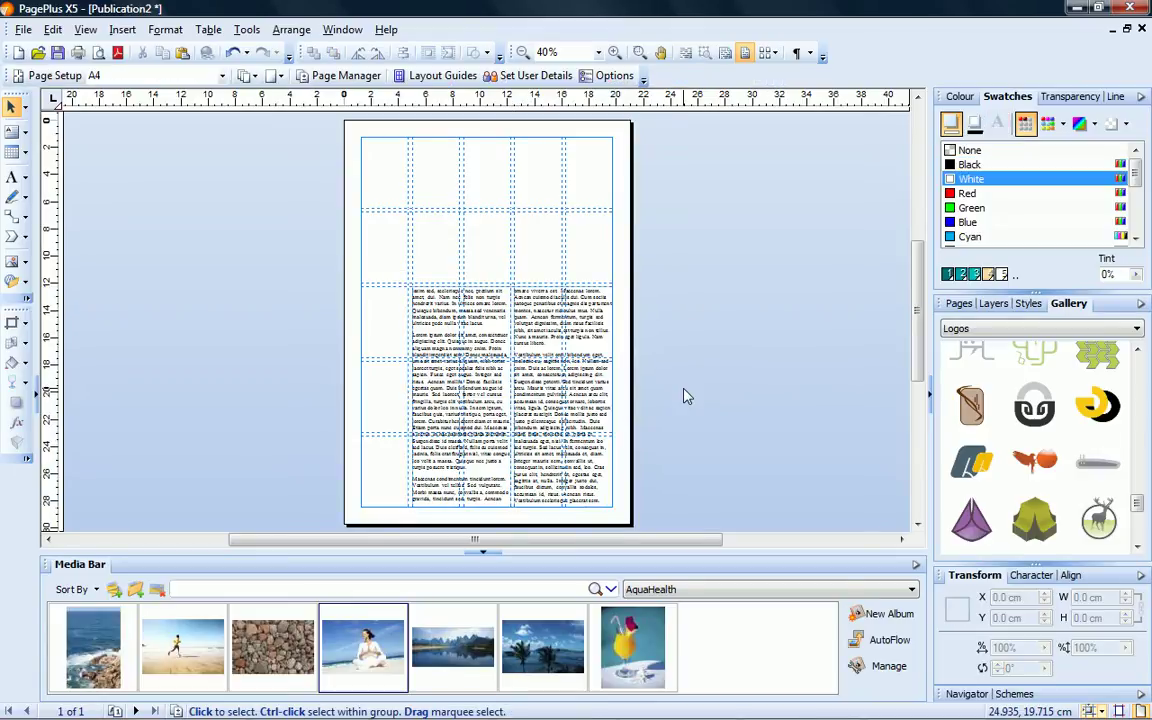
- Review the snapping options, then bring up the picture frame shape choices
click(1101, 712)
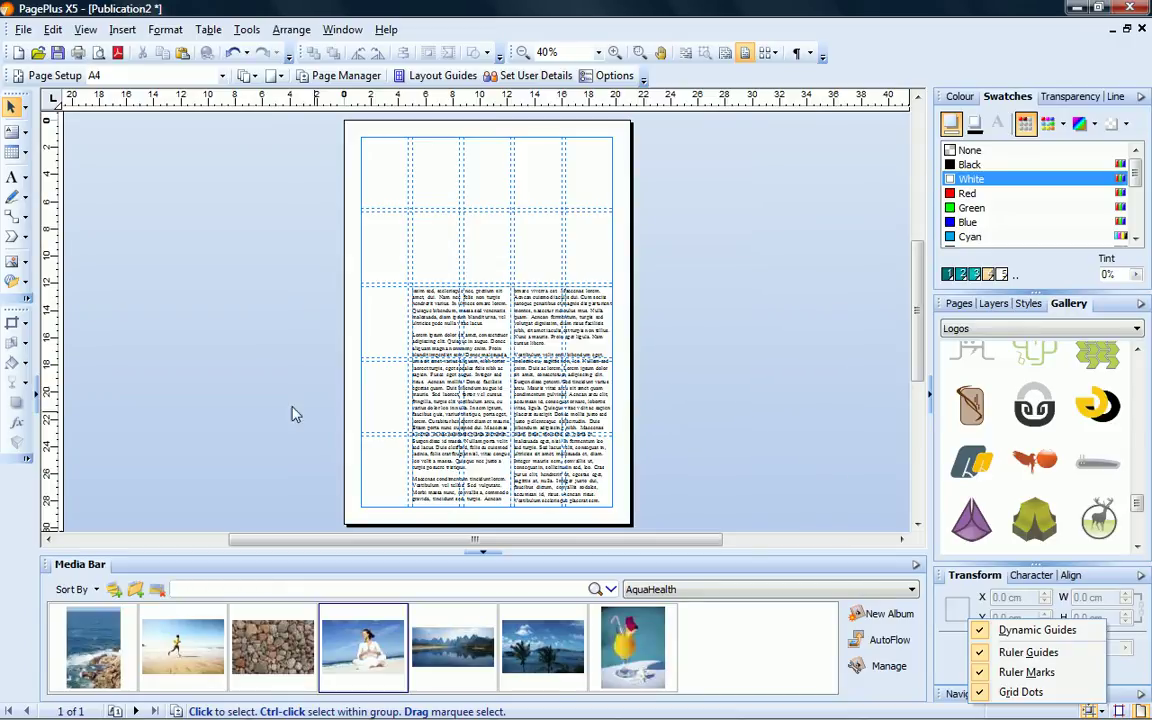
click(27, 264)
click(27, 264)
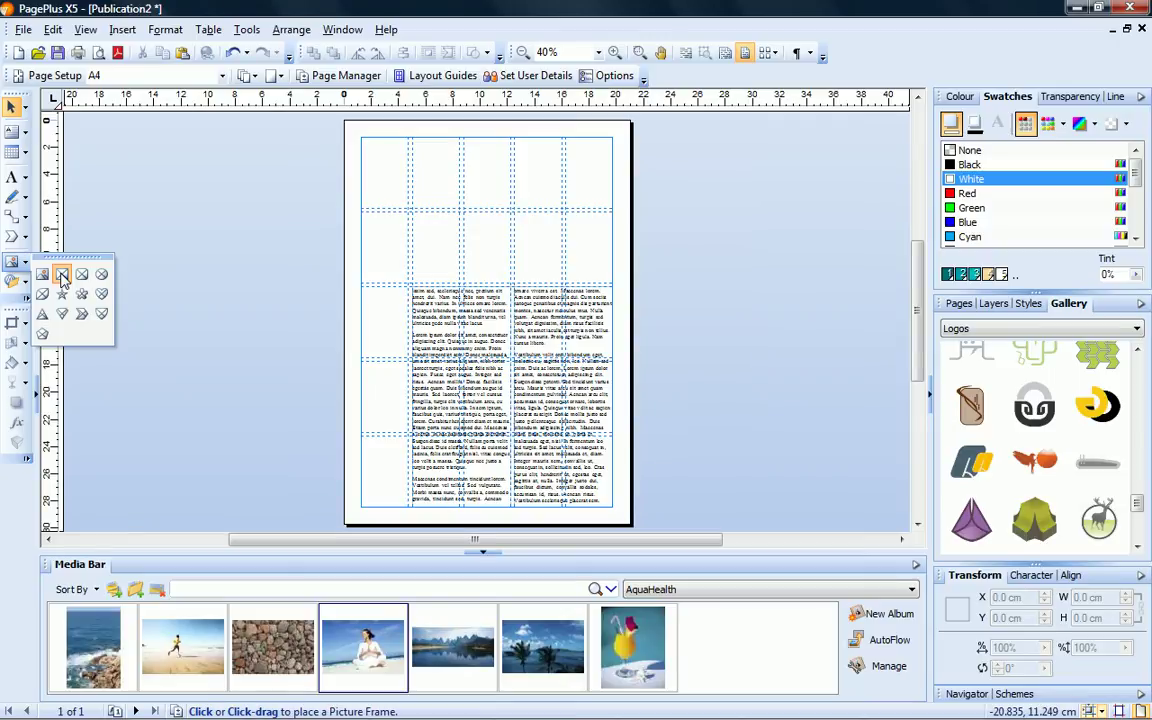
- Draw a rectangular picture frame over the top two rows and drop the yoga.png photo into it
click(62, 276)
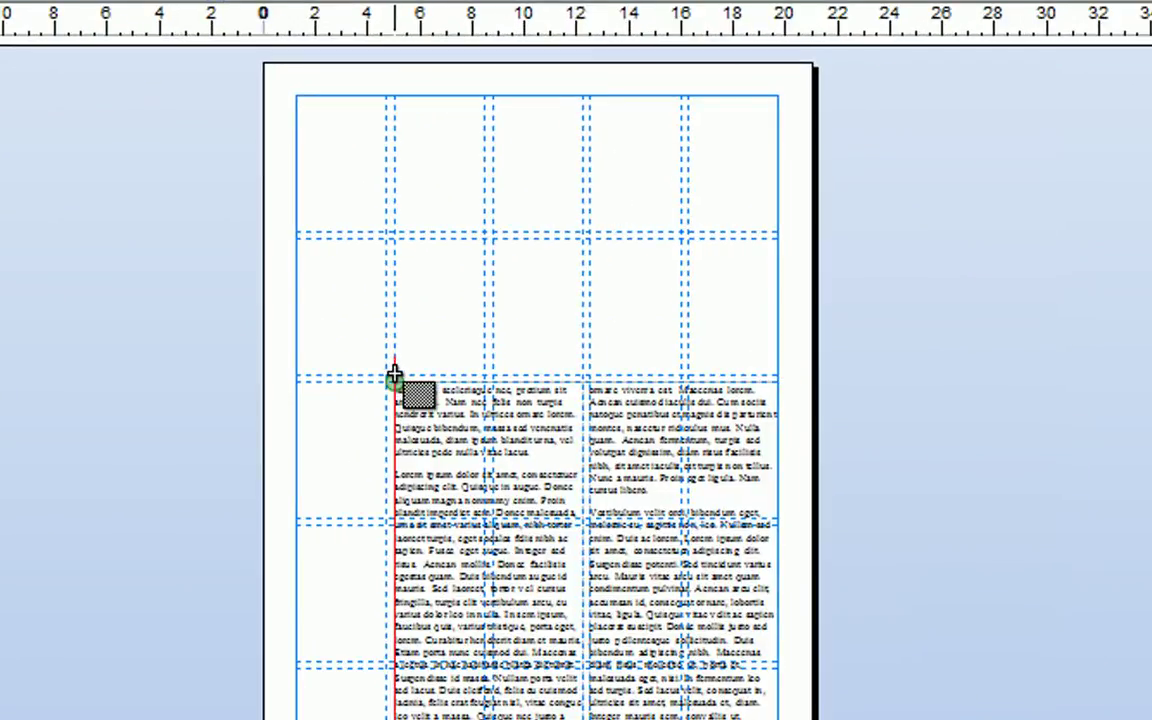
click(391, 379)
drag(391, 288, 776, 94)
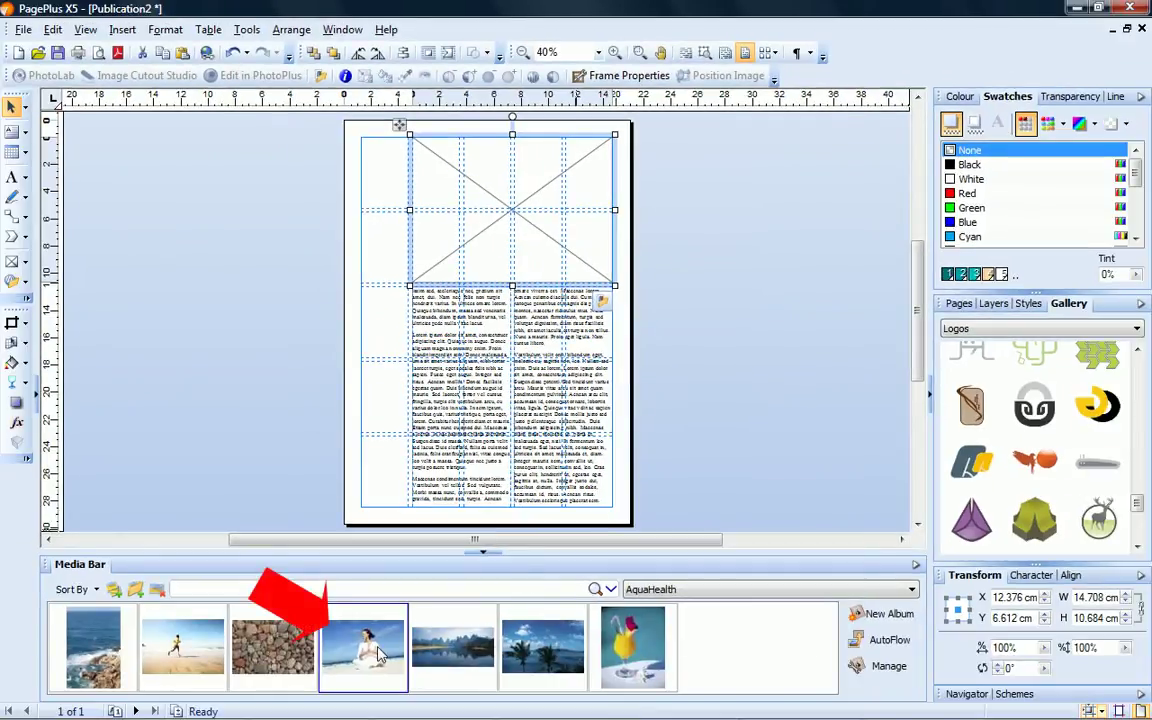
drag(364, 646, 533, 205)
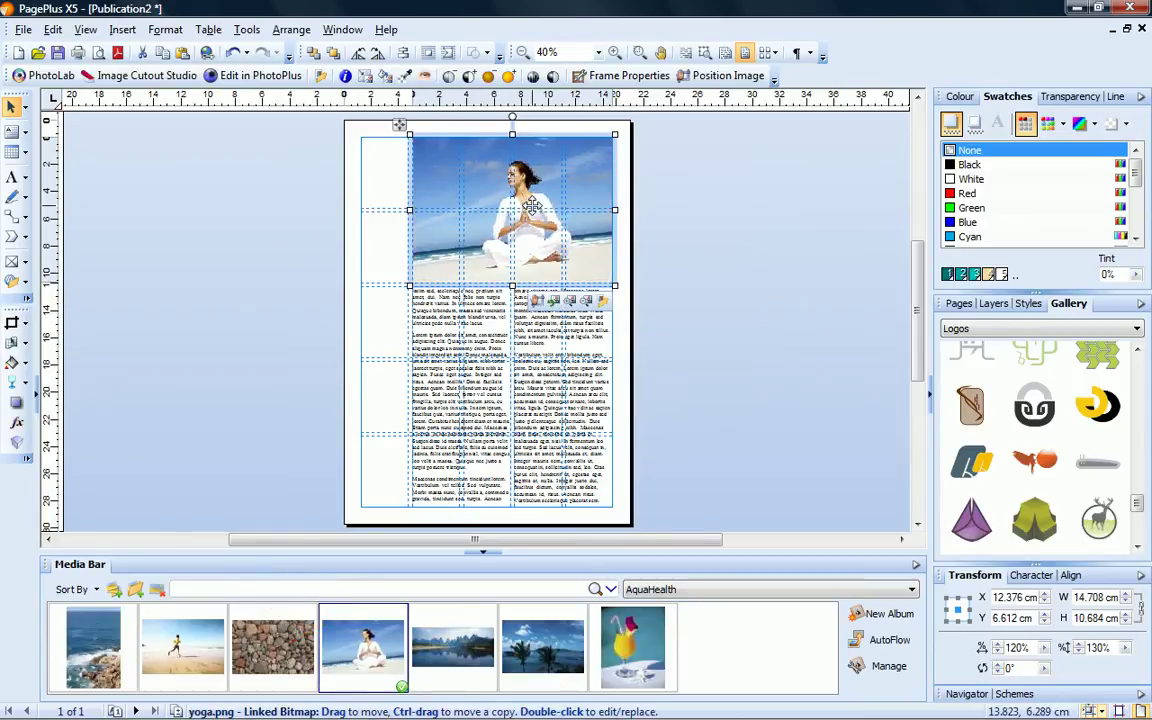
- Insert a Gallery logo in its original teal colours, side-name design, named AquaHealth with no motto
click(681, 309)
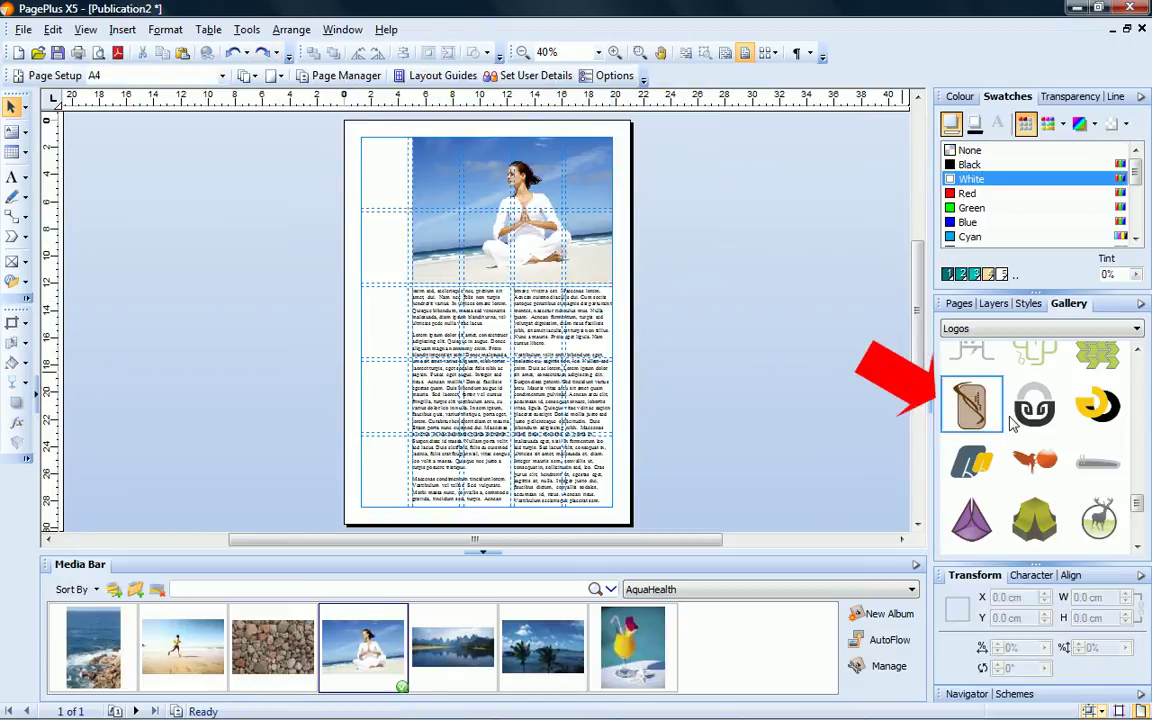
drag(1037, 420, 658, 308)
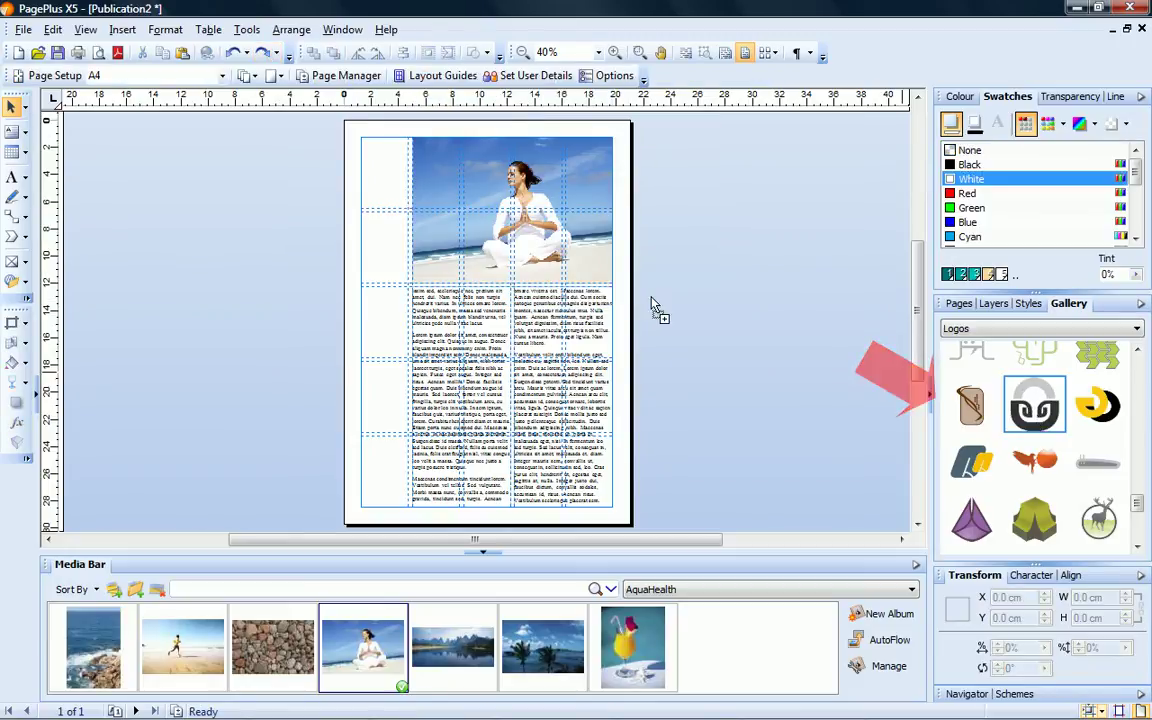
click(460, 198)
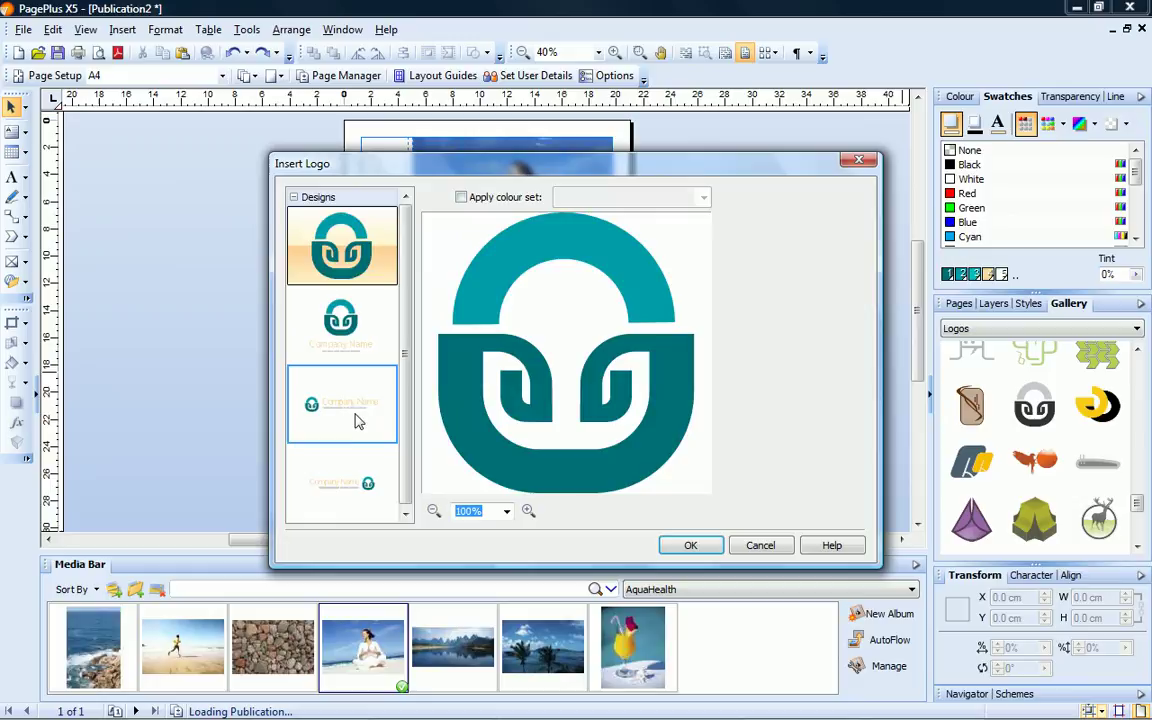
click(352, 406)
text(A)
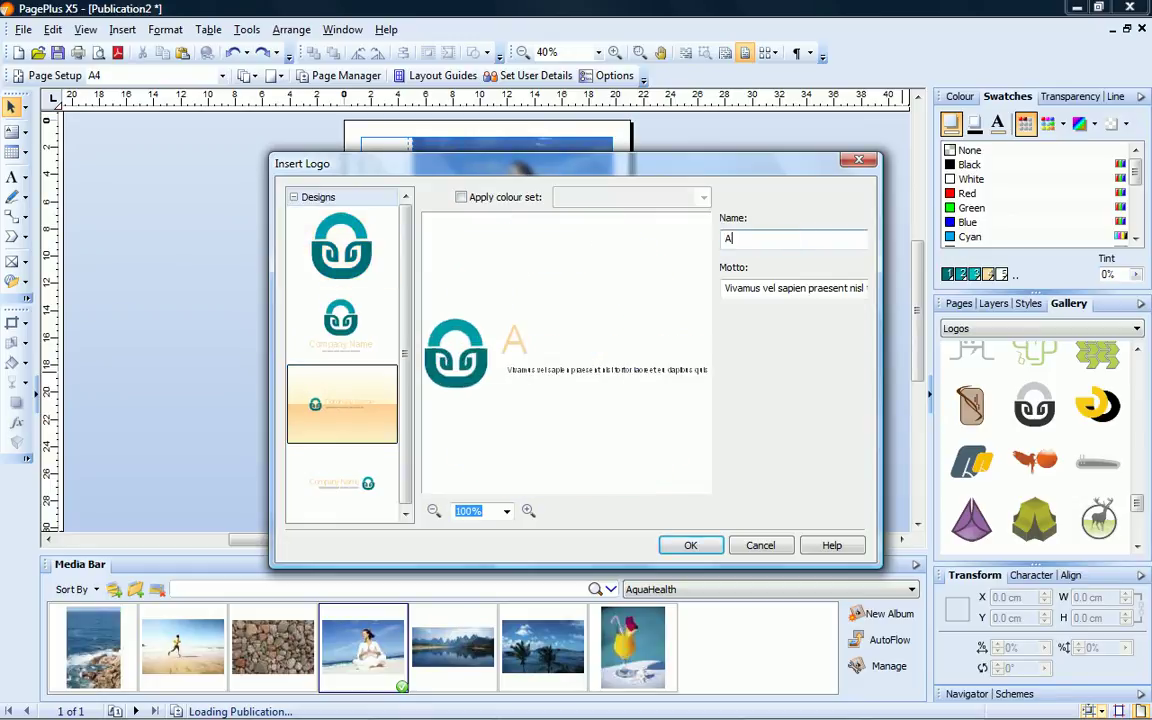
text(quaHealth)
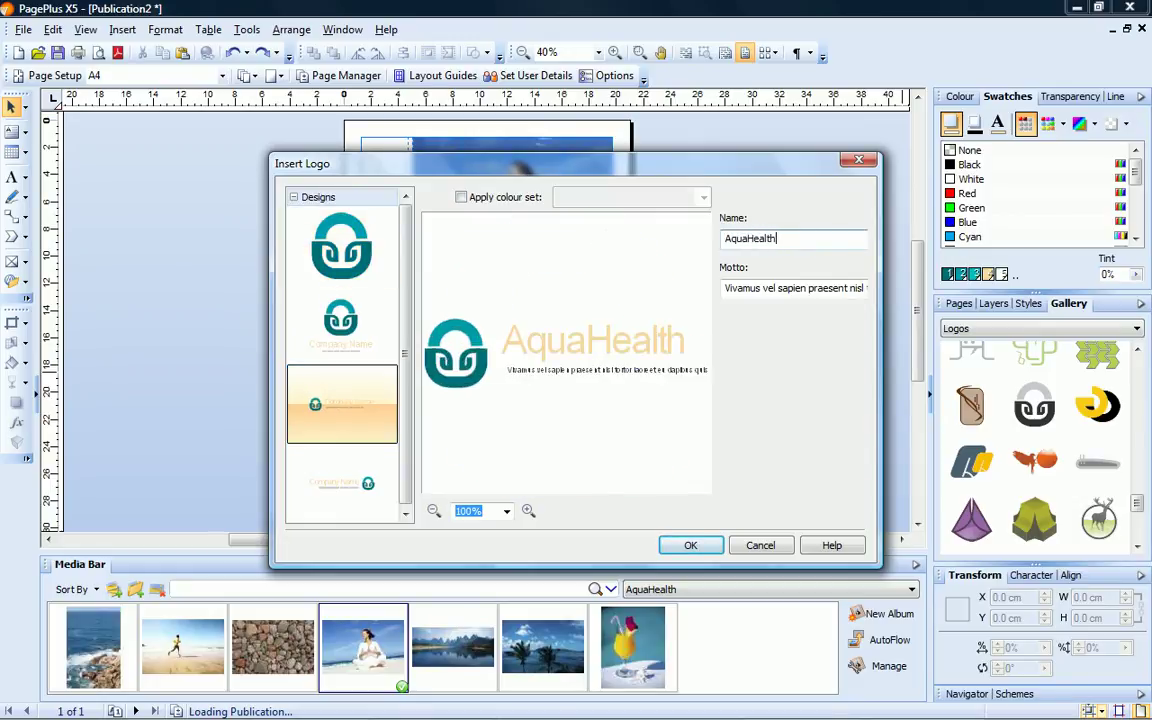
drag(723, 288, 890, 287)
key(BackSpace)
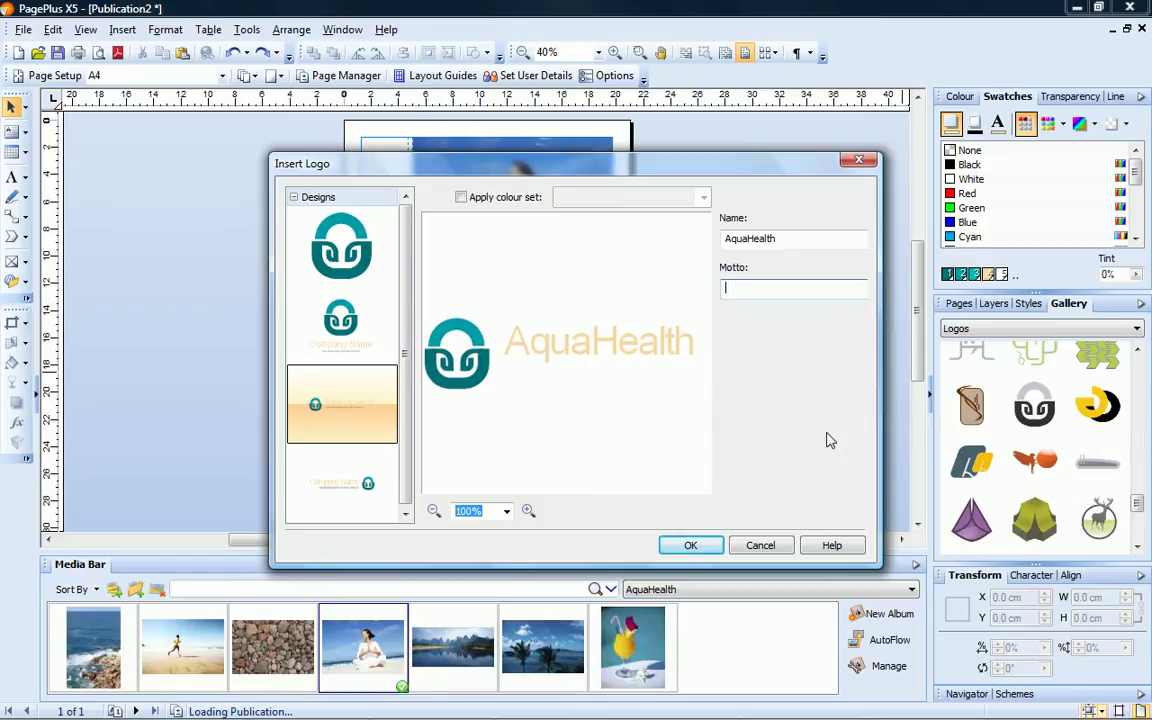
click(689, 545)
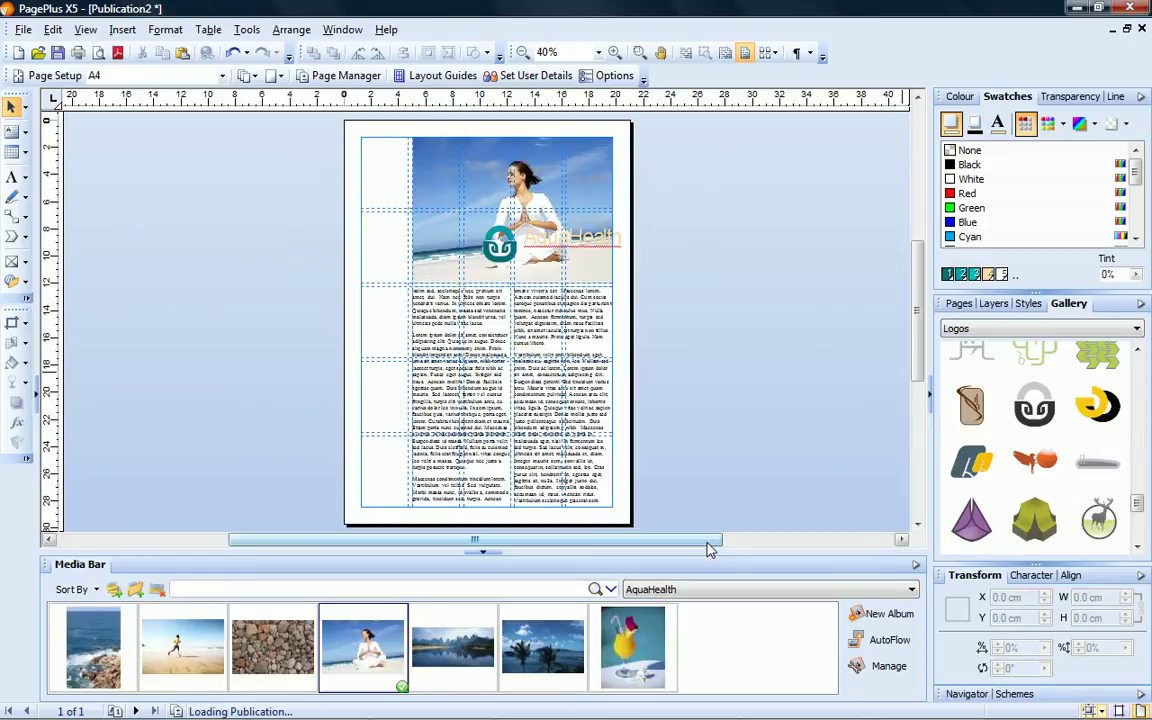
- Group and enlarge the AquaHealth heading in cyan, then move the enlarged emblem to the top-left corner
click(622, 257)
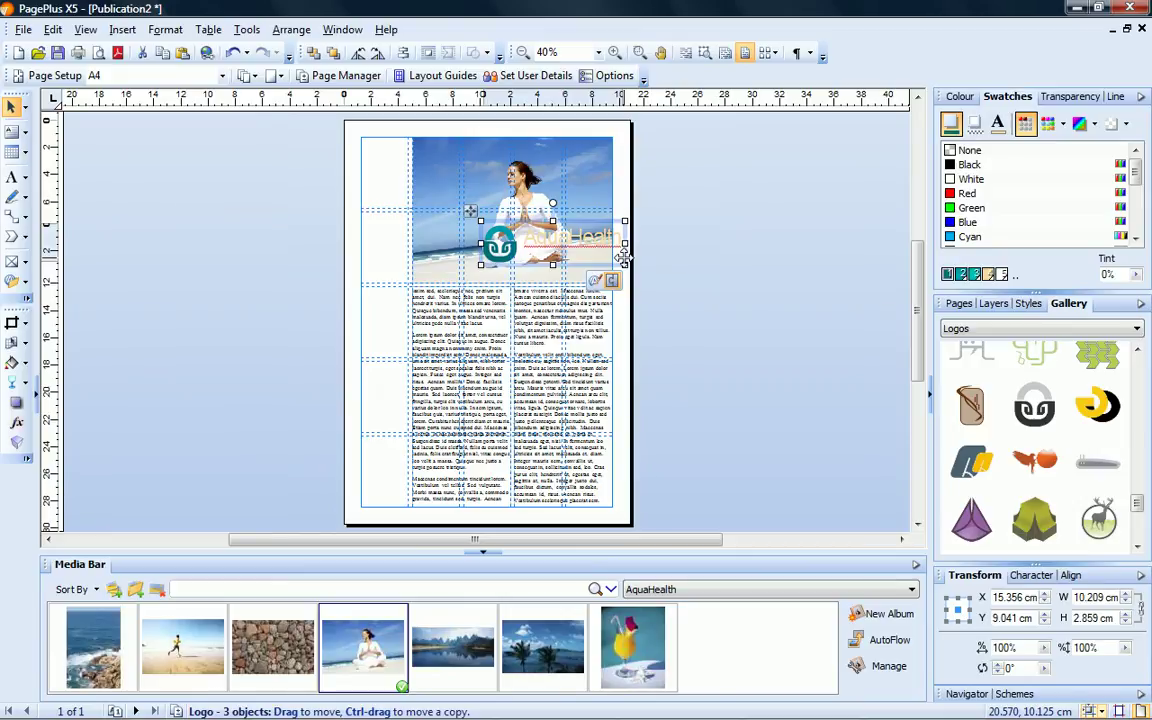
drag(657, 266, 428, 155)
click(399, 124)
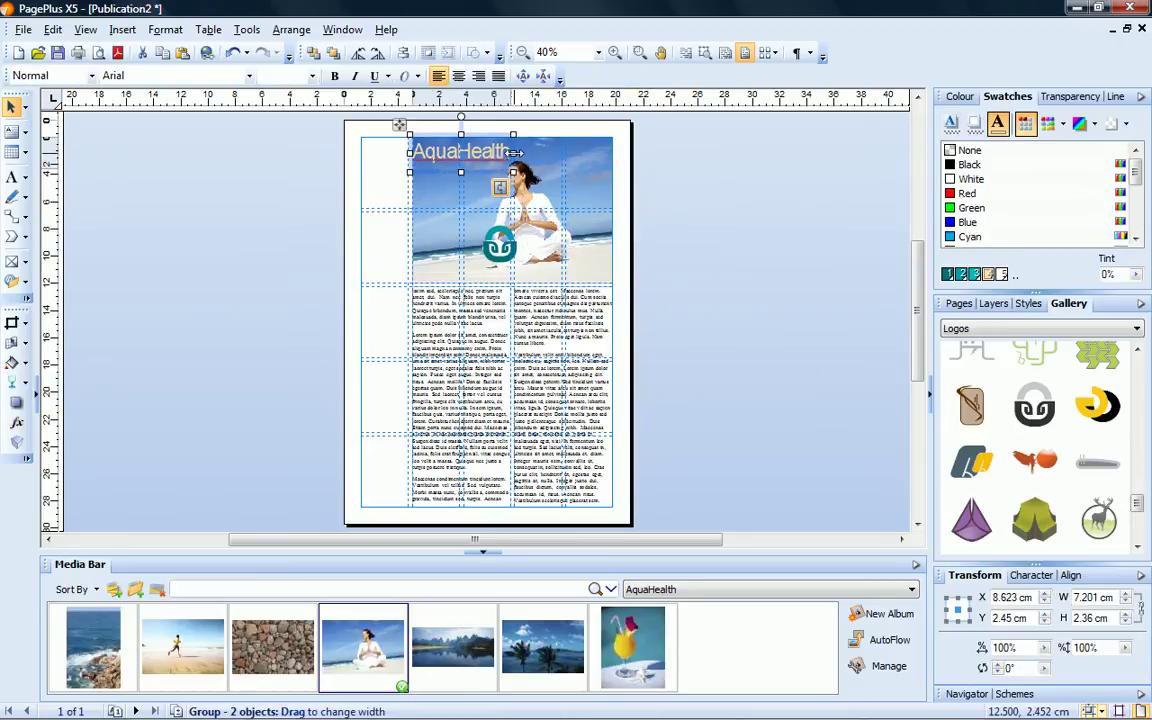
drag(513, 152, 565, 152)
drag(487, 172, 487, 178)
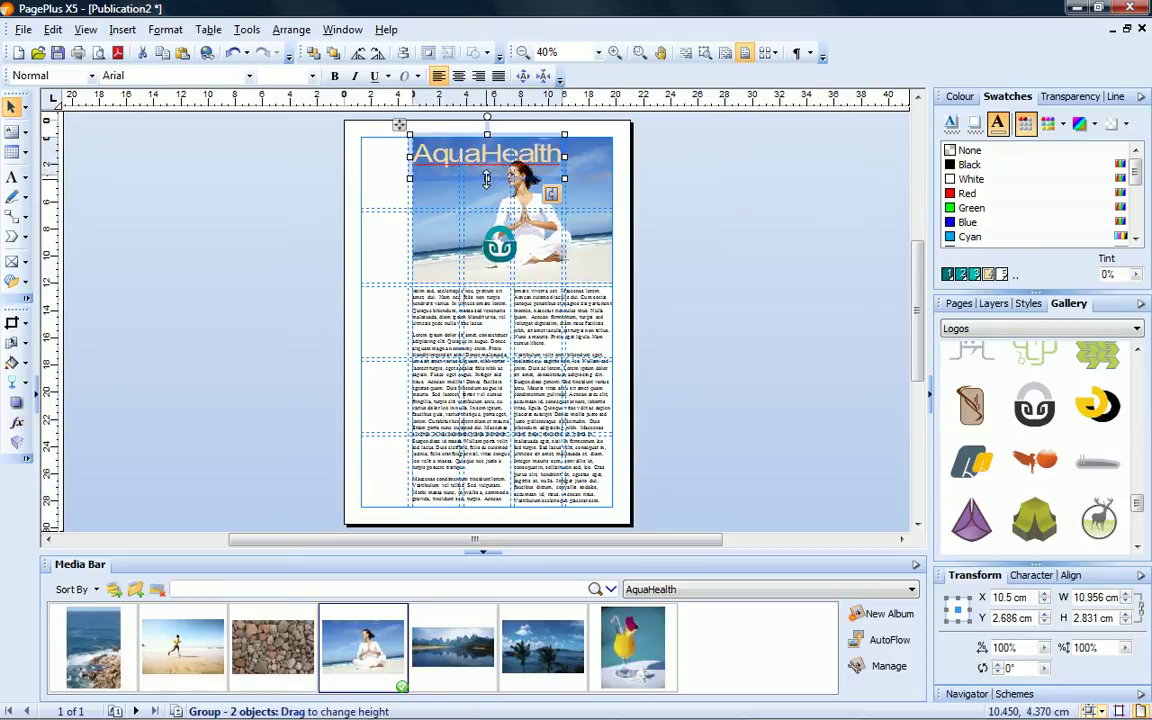
click(976, 279)
click(500, 247)
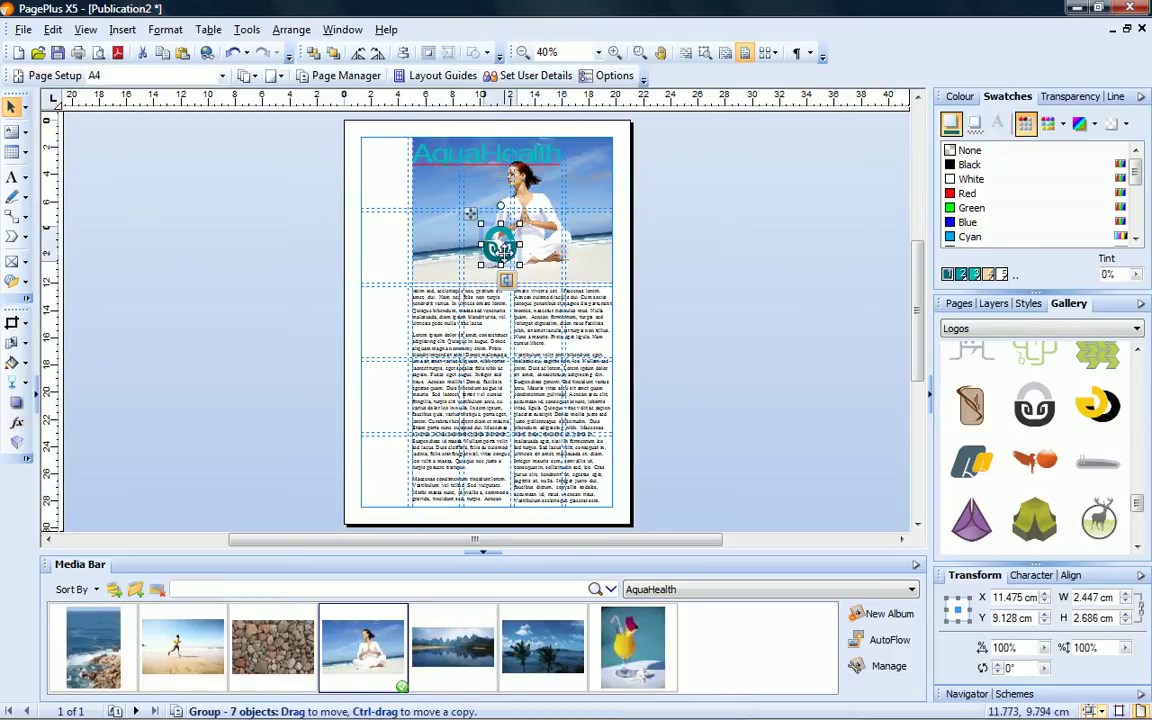
drag(500, 247, 411, 191)
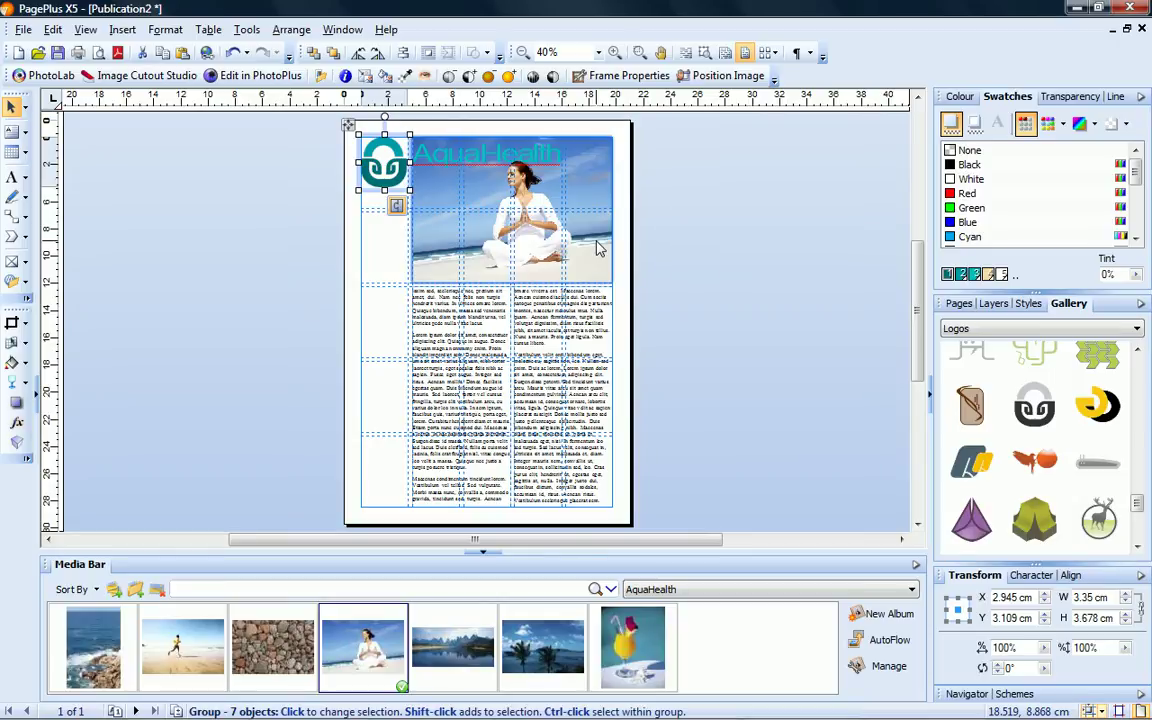
- Add a horizontal guide near the page top and crop the yoga photo's top edge below the title
key(Escape)
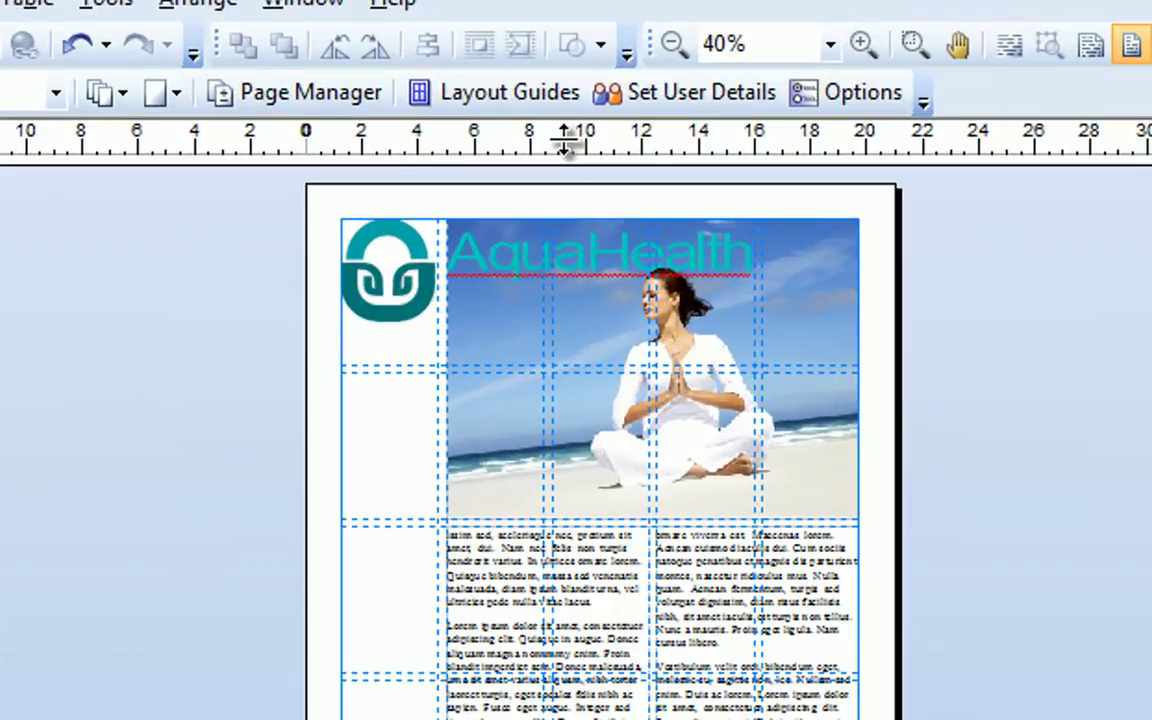
drag(565, 145, 562, 262)
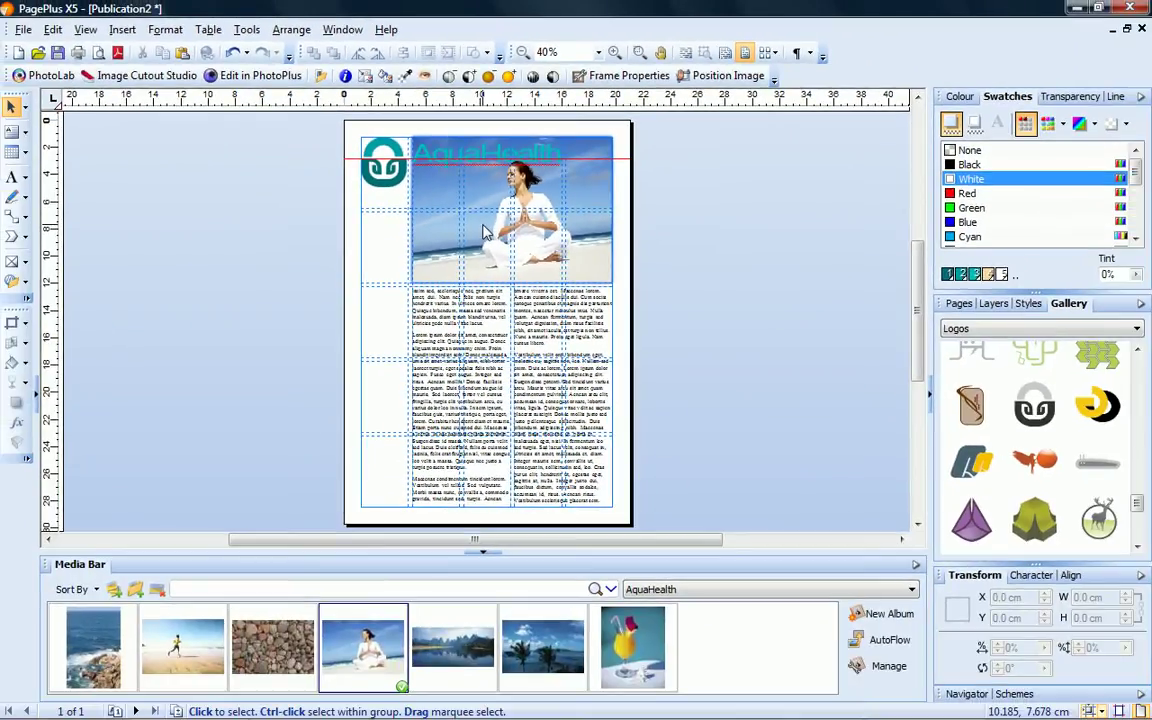
click(485, 232)
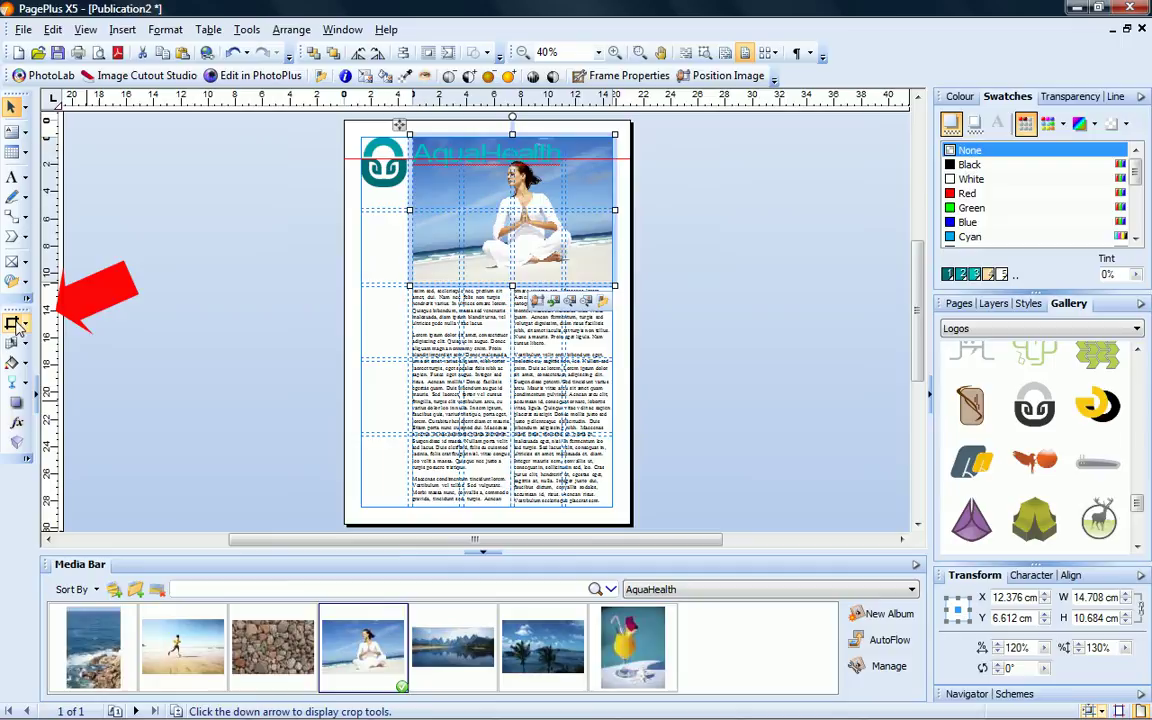
click(13, 323)
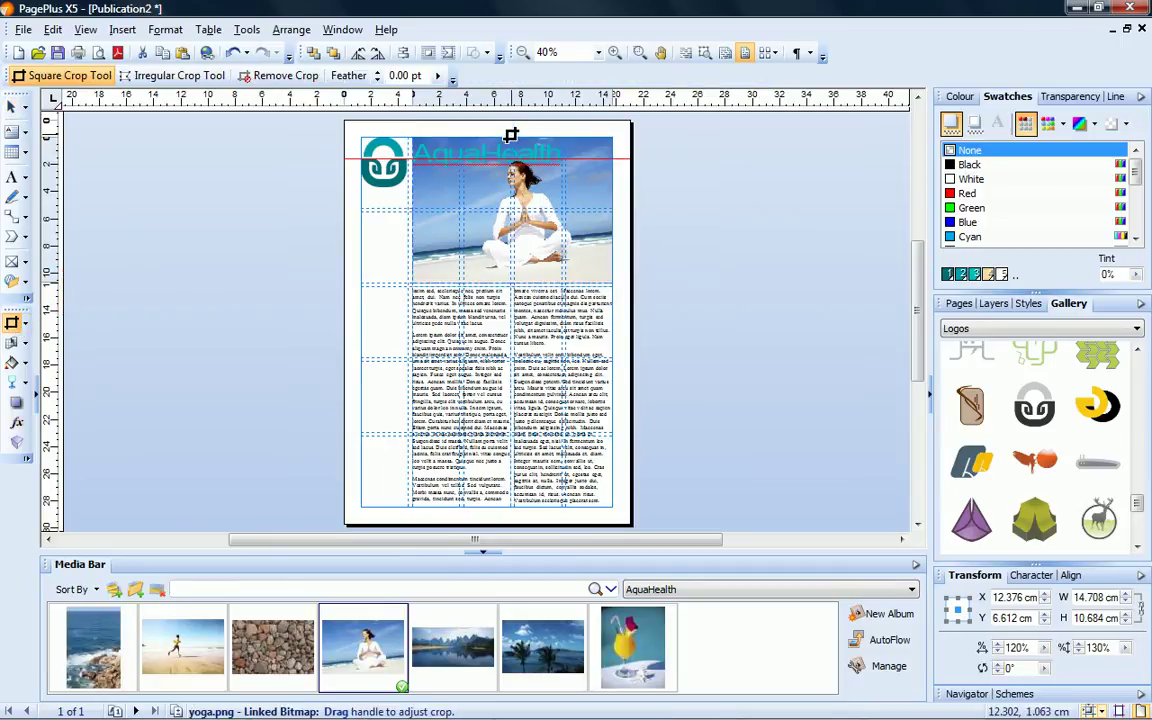
drag(512, 133, 508, 153)
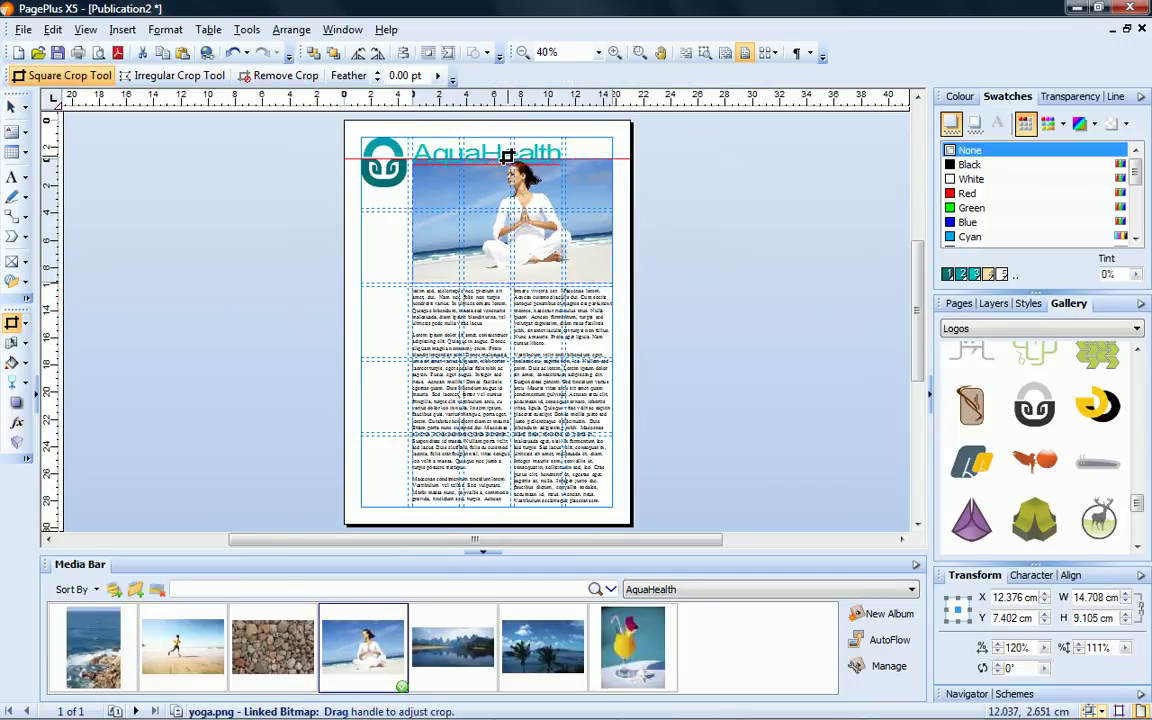
click(652, 188)
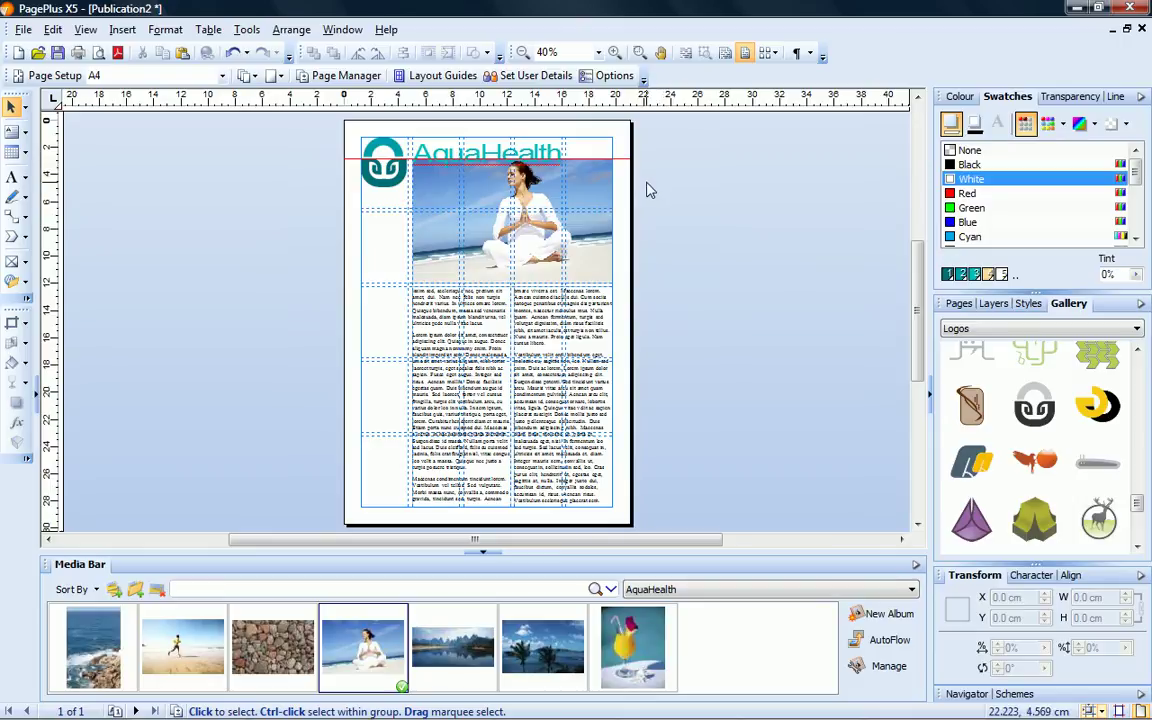
drag(646, 188, 400, 118)
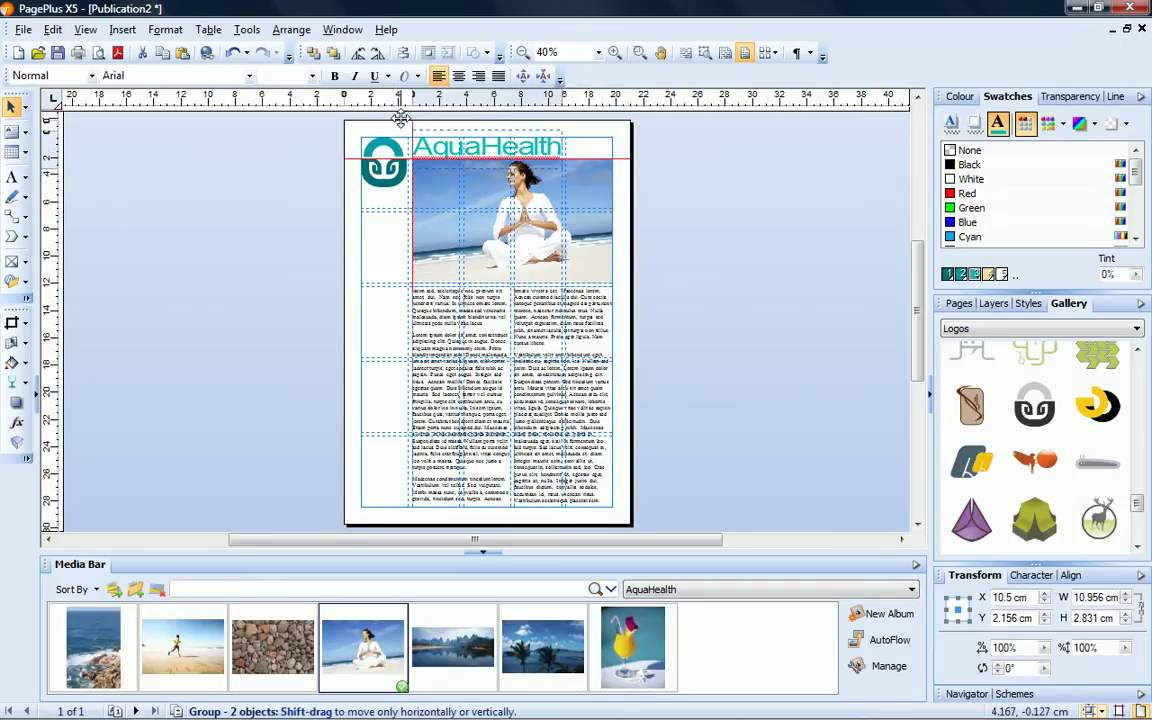
click(696, 232)
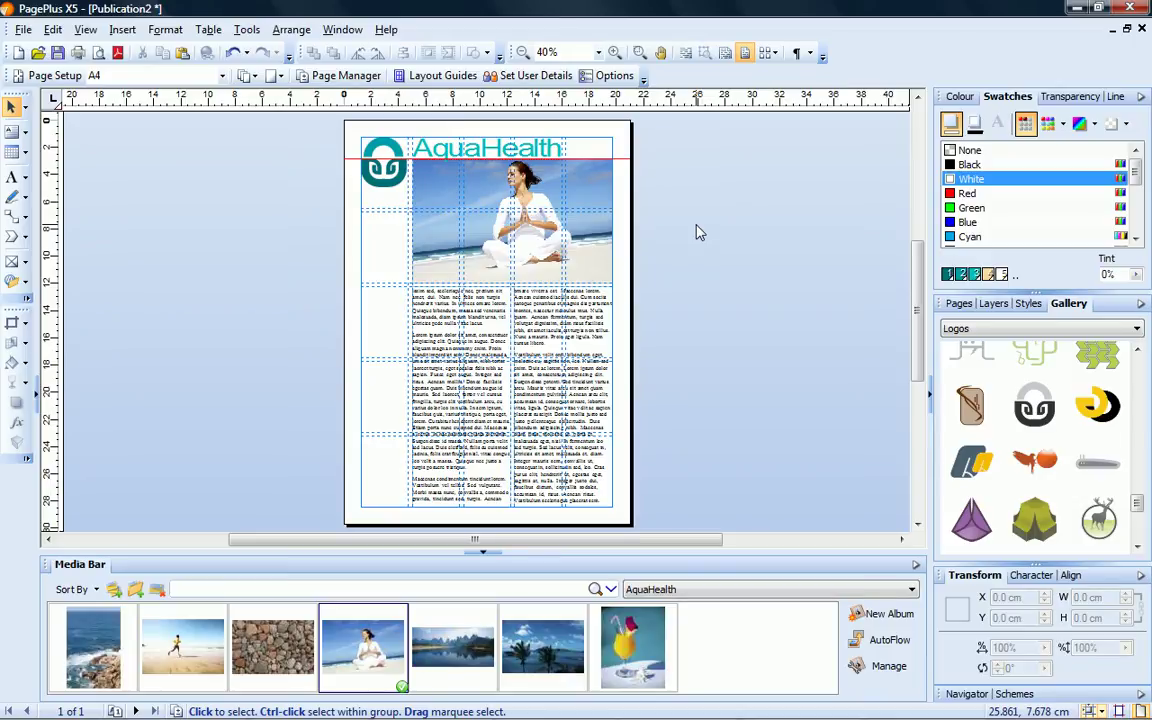
- Draw a narrow left-column text frame and fill it with 20 pt teal placeholder text
click(13, 133)
drag(362, 287, 409, 508)
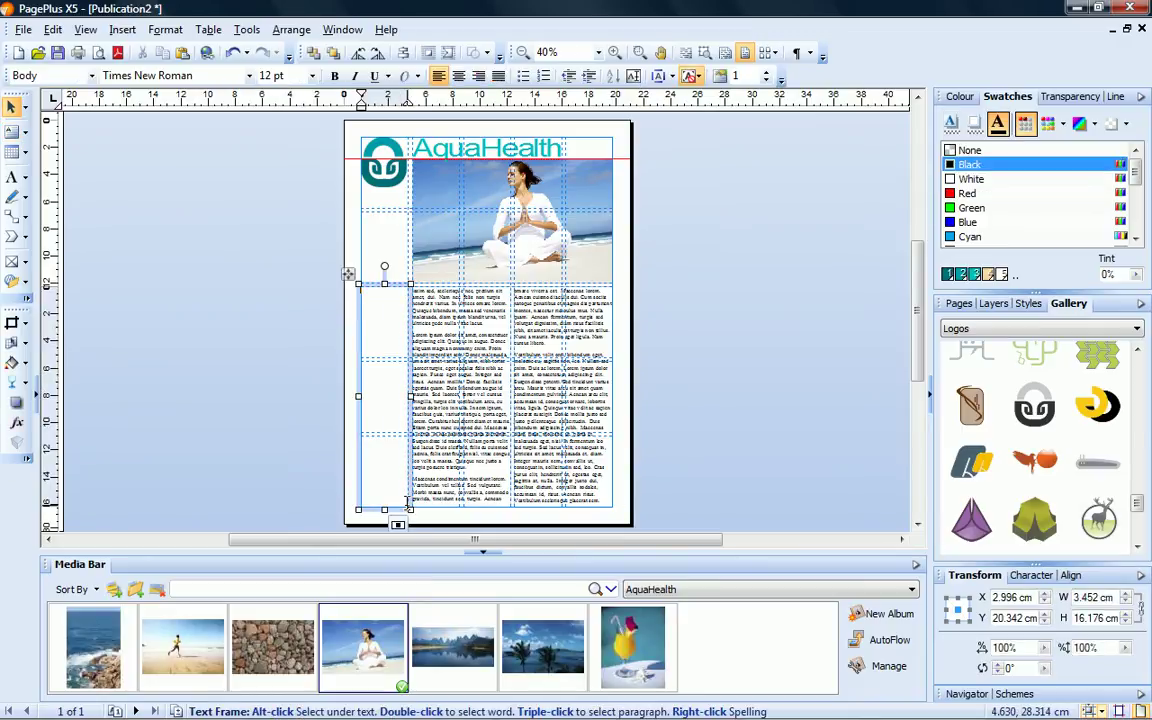
click(312, 75)
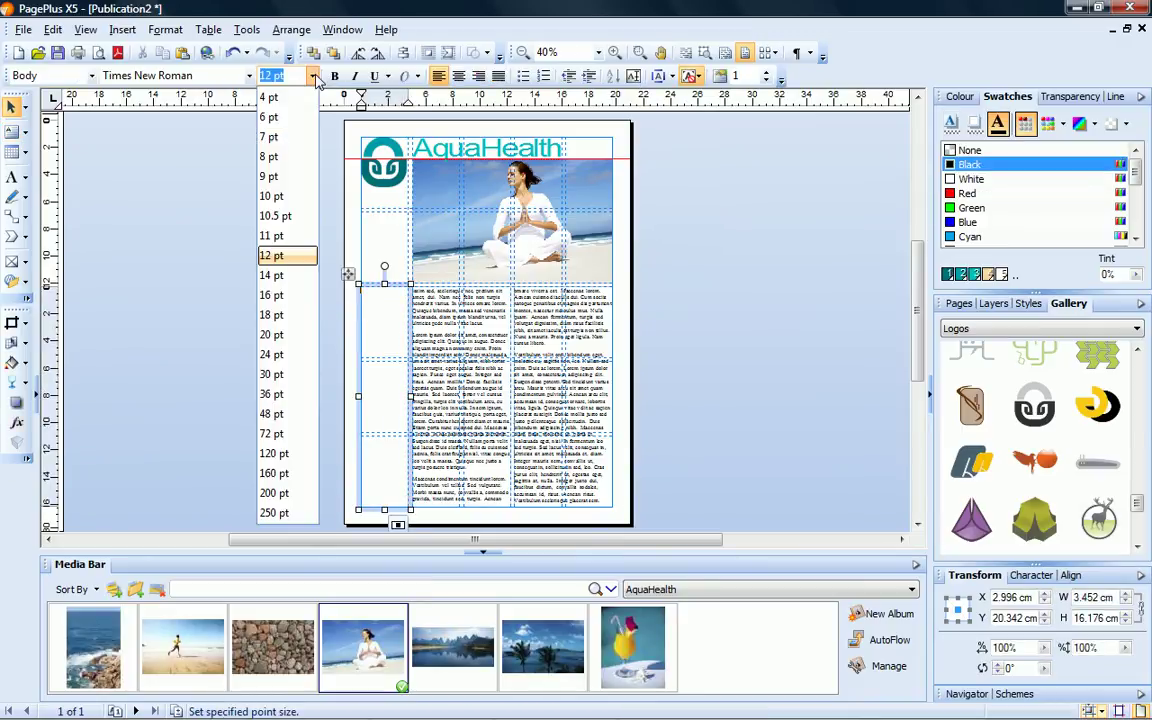
click(296, 335)
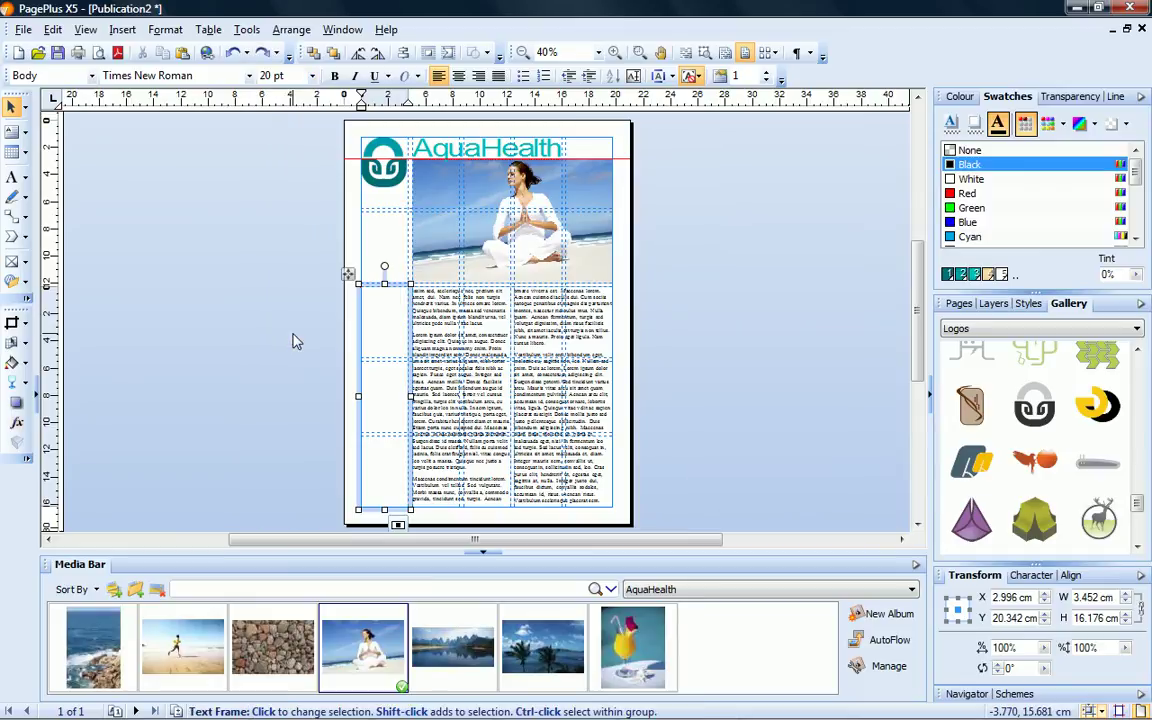
click(123, 30)
click(193, 371)
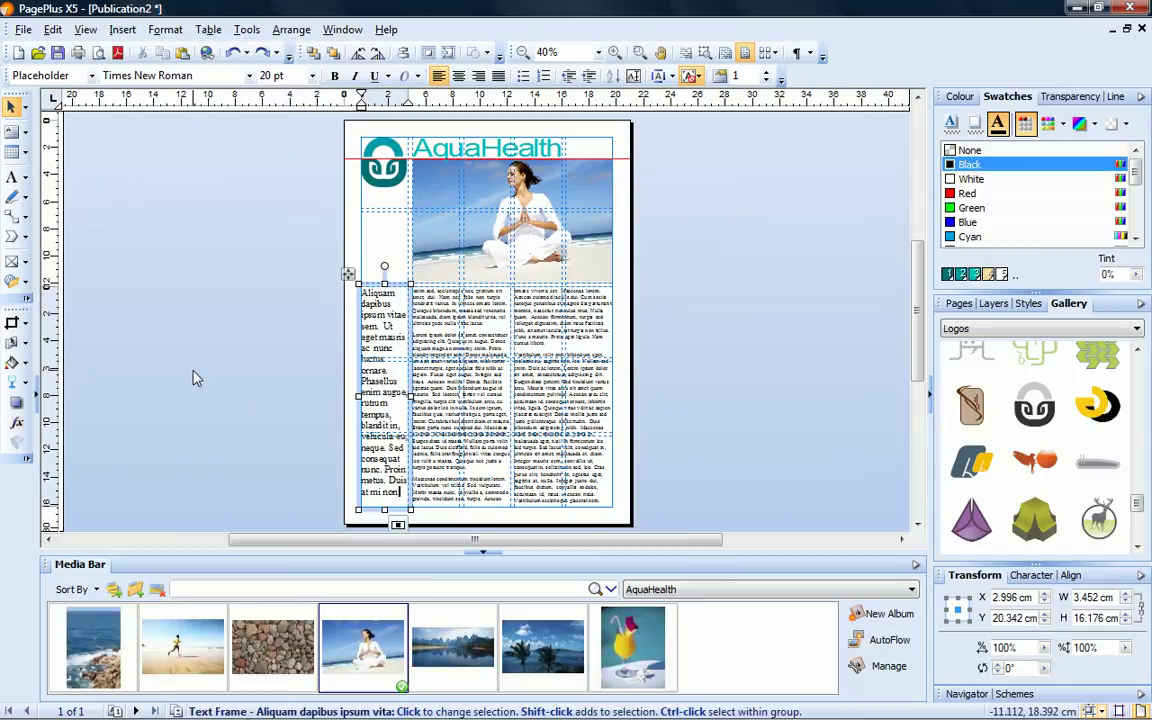
drag(400, 494, 352, 275)
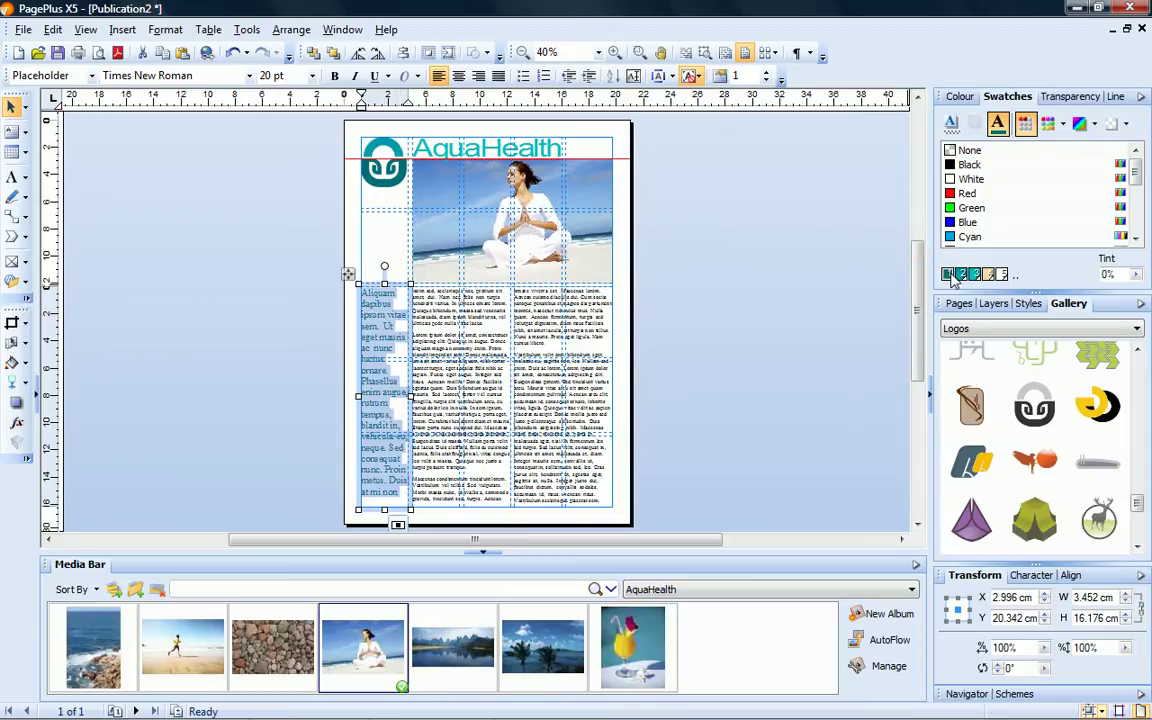
click(726, 336)
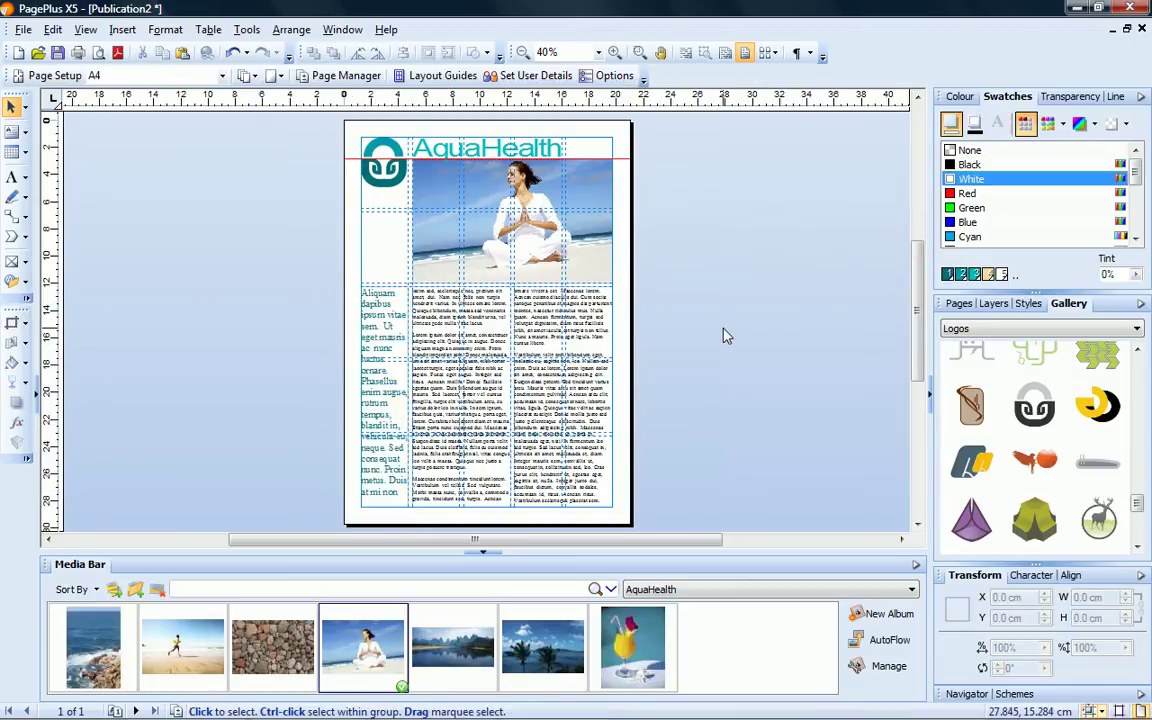
- View the MasterA master page and show the Pages panel listing MasterA and page 1
click(116, 711)
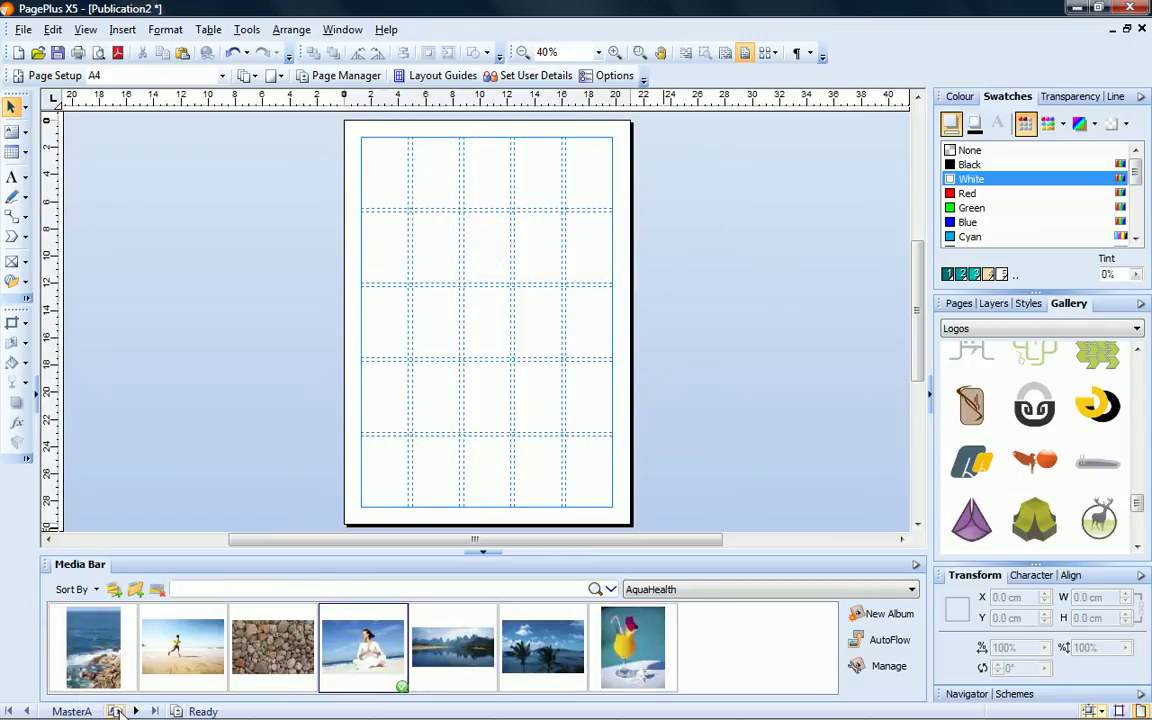
click(116, 711)
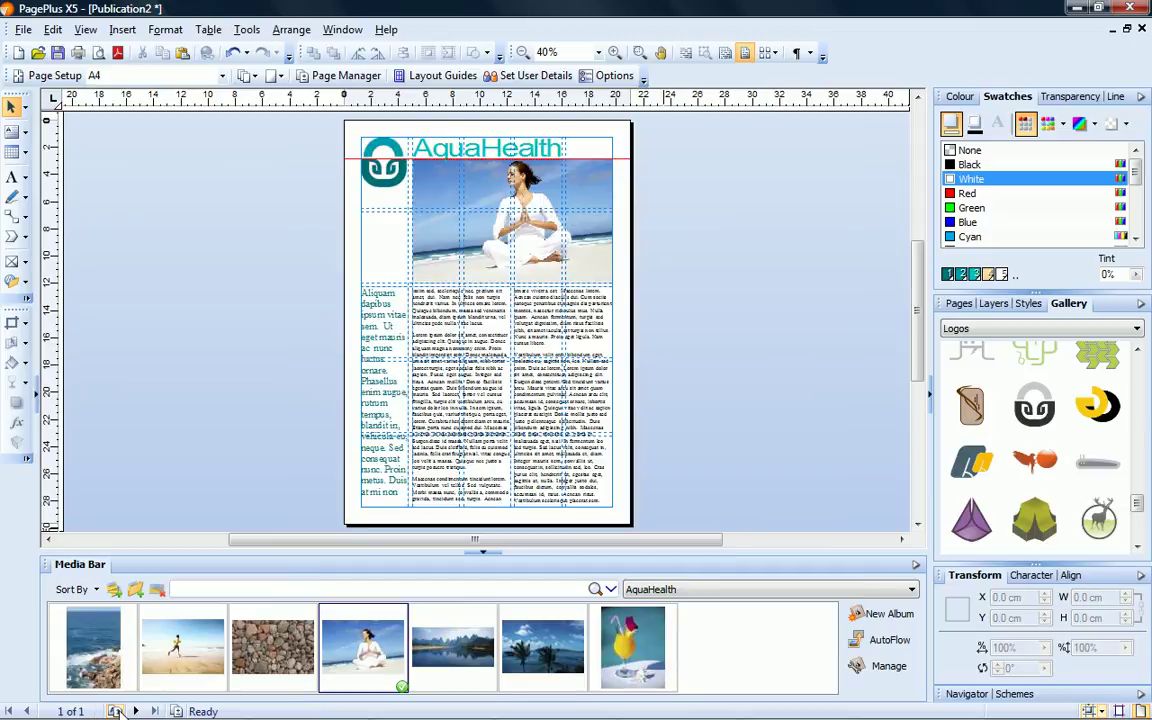
click(116, 711)
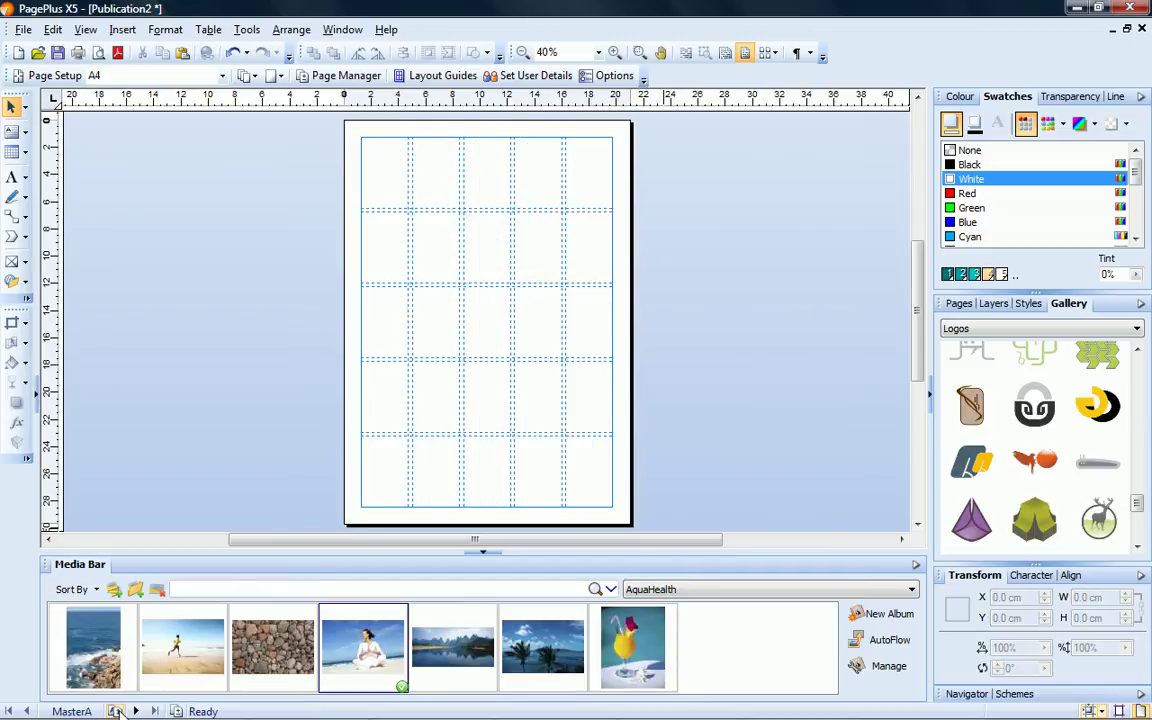
click(960, 305)
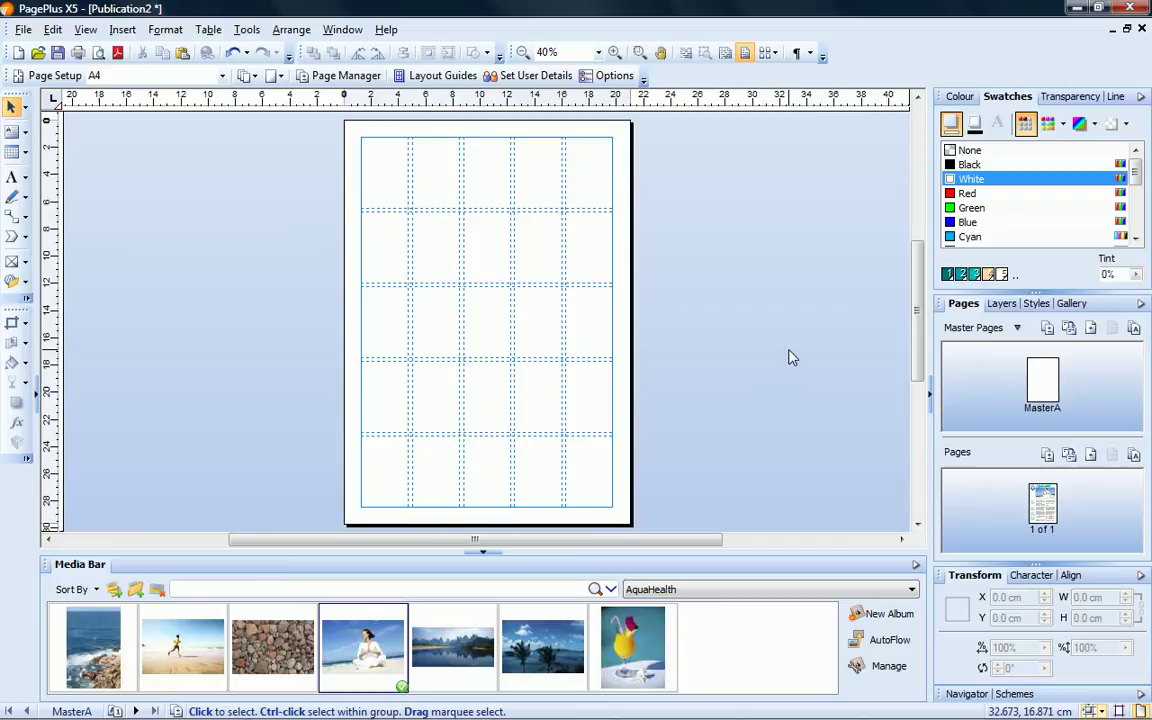
- Draw a picture frame covering the whole master page and drop the pebble photo into it
click(14, 259)
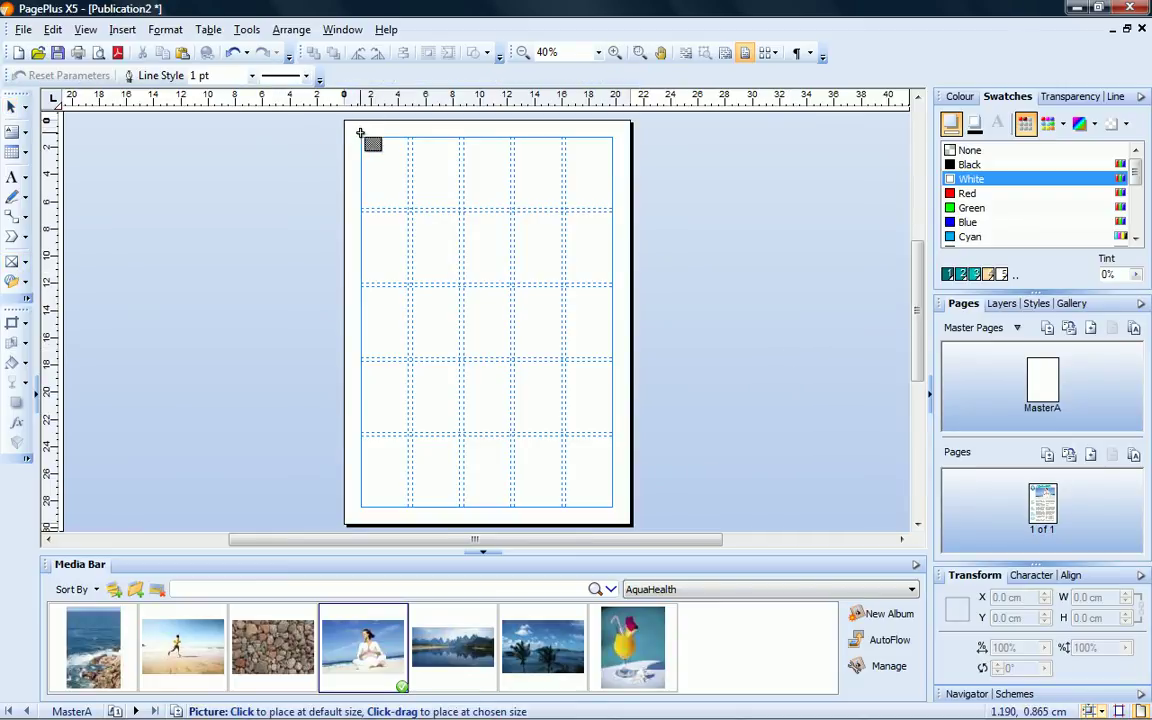
drag(362, 138, 626, 530)
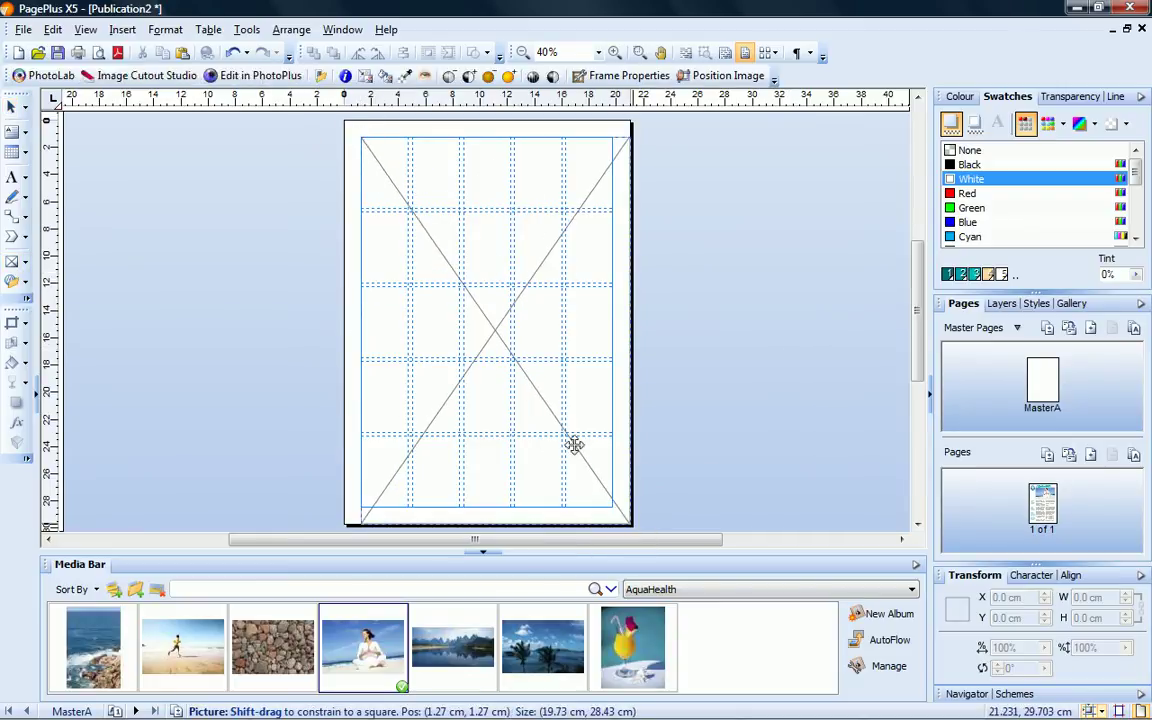
drag(352, 125, 340, 117)
drag(272, 645, 466, 393)
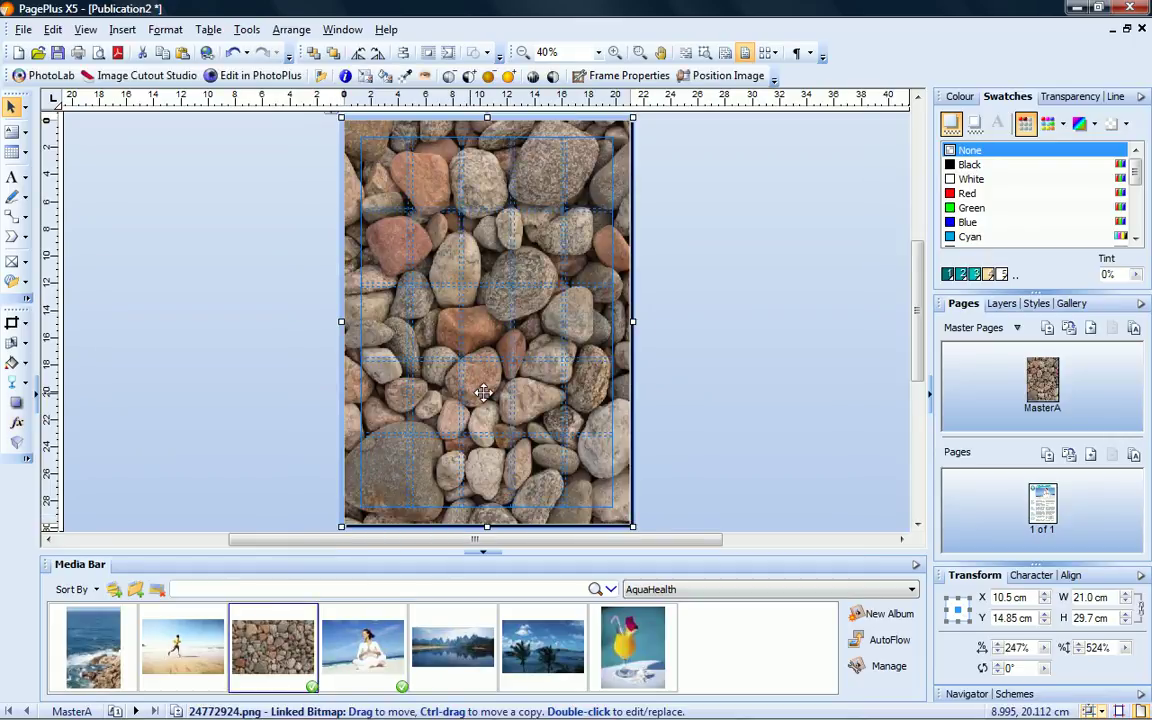
- Fade the pebble photo with 84% solid transparency, then deselect it
click(1062, 97)
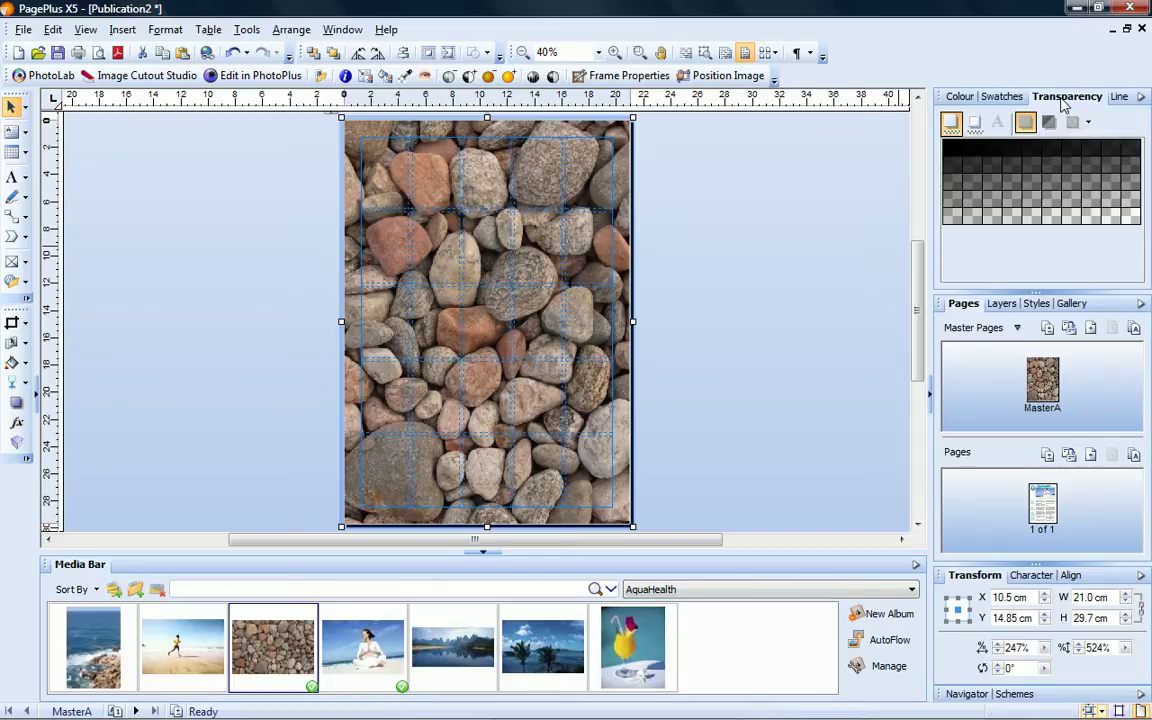
click(993, 224)
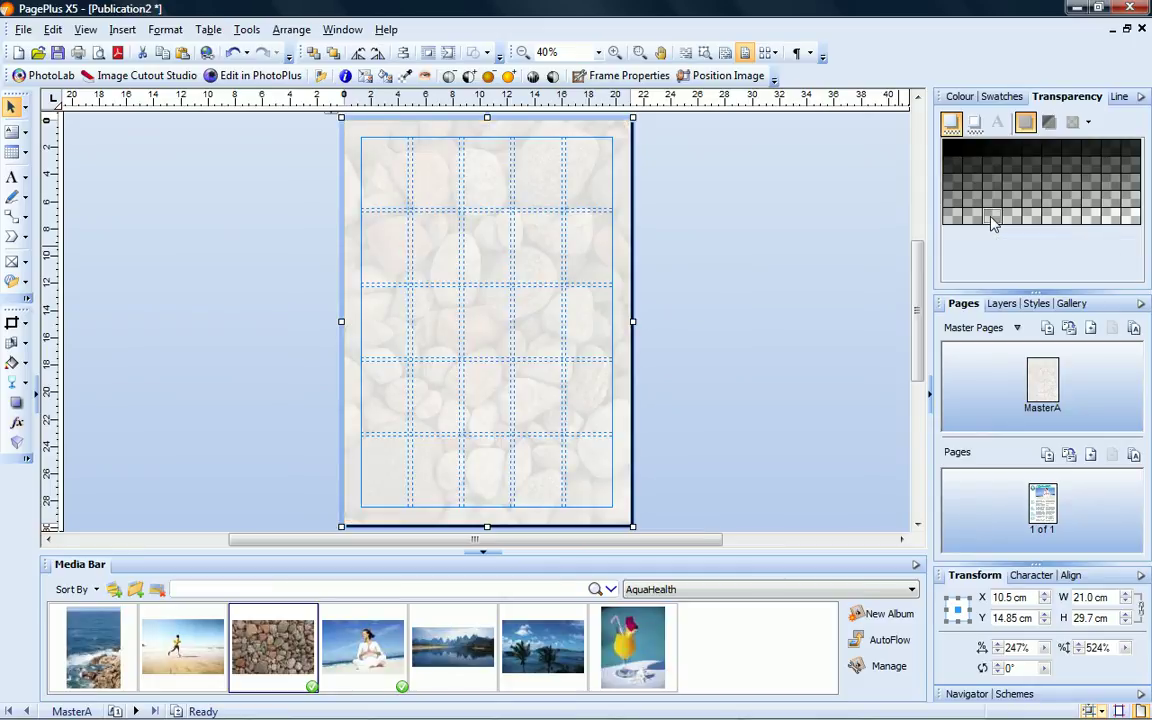
click(1090, 398)
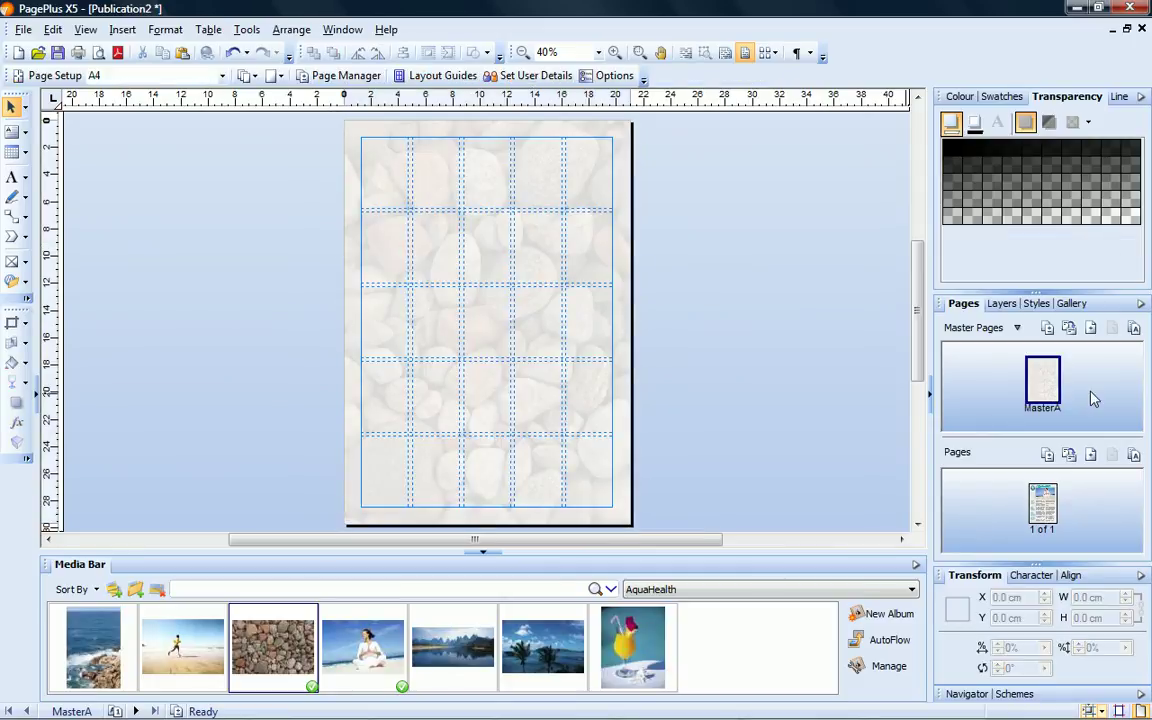
- Select page 1 in the Pages tab and add page 2 after it
click(1042, 505)
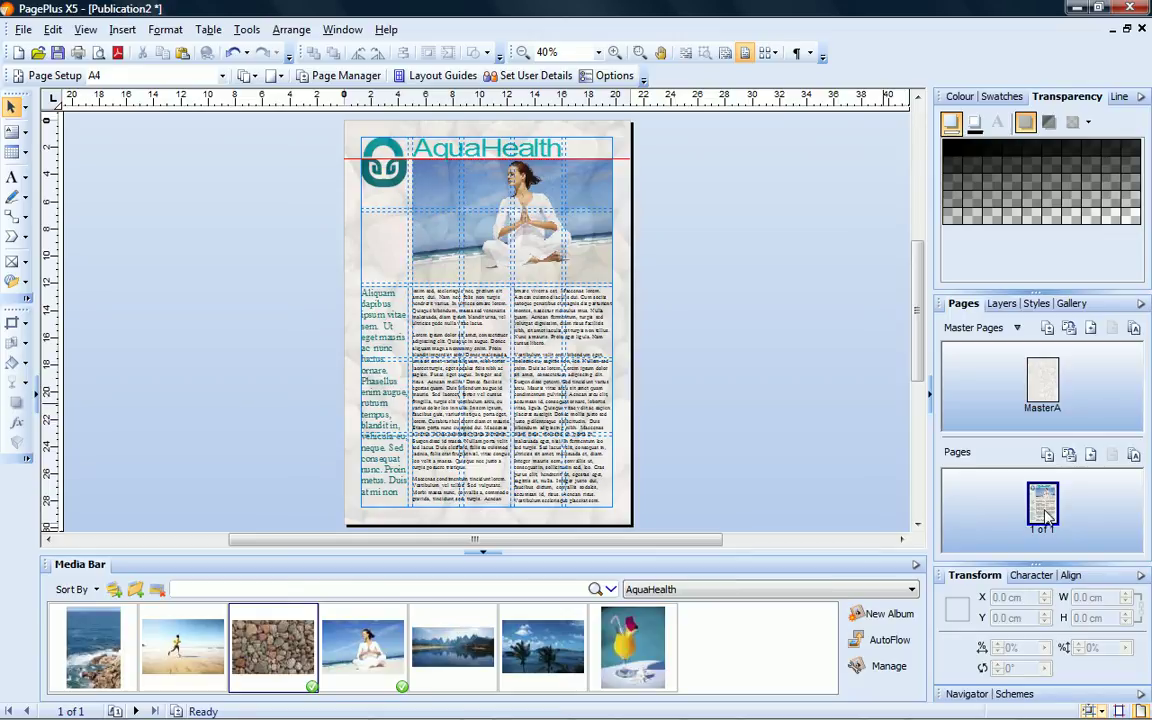
click(1091, 455)
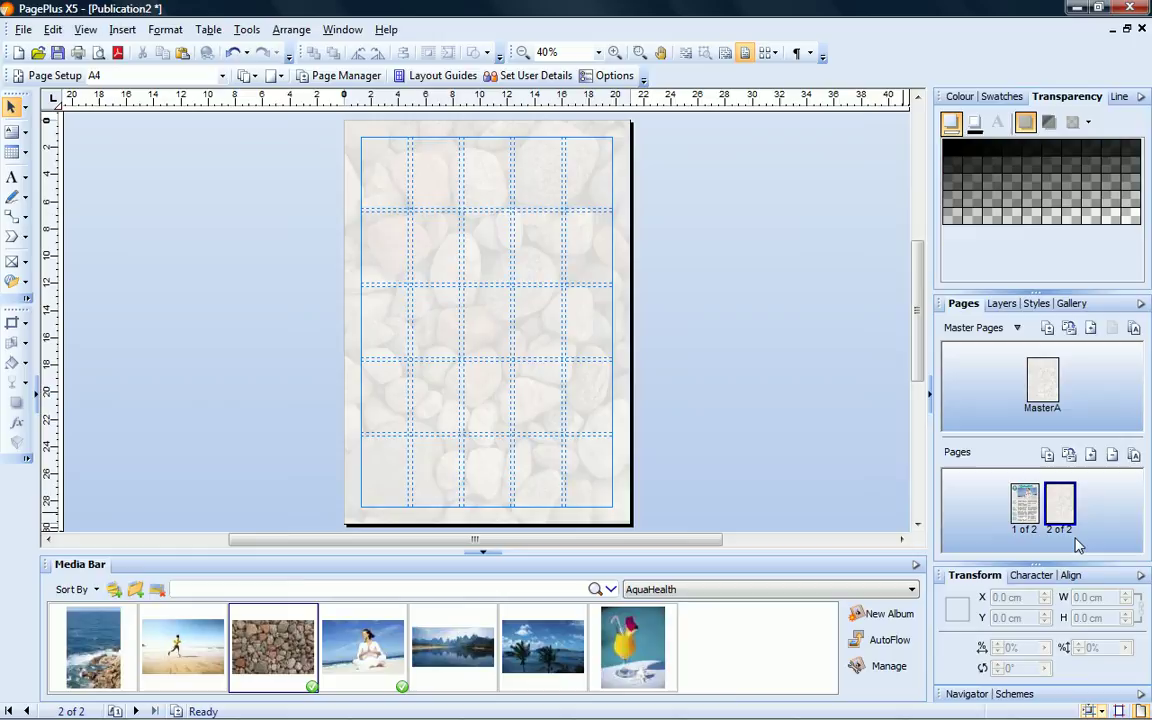